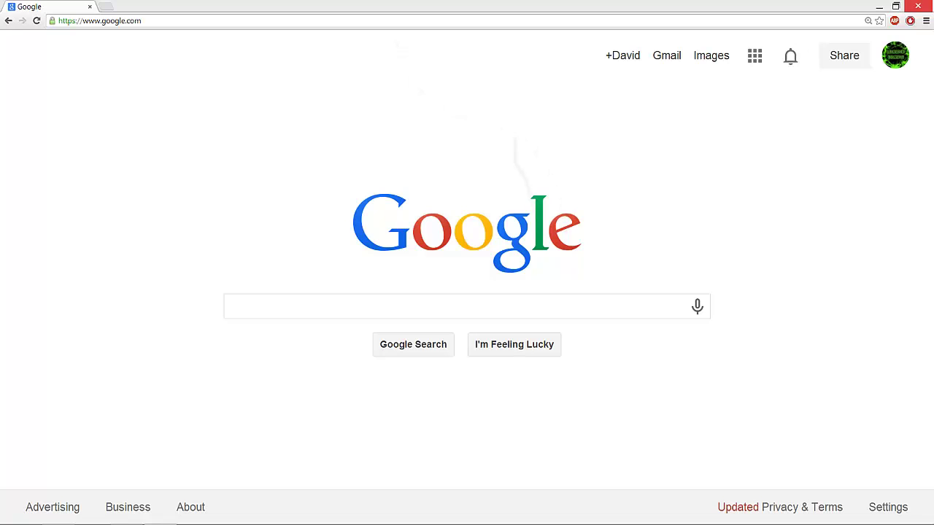
Search Google for "emulator zone" and open The Emulator Zone website from the results
click(231, 306)
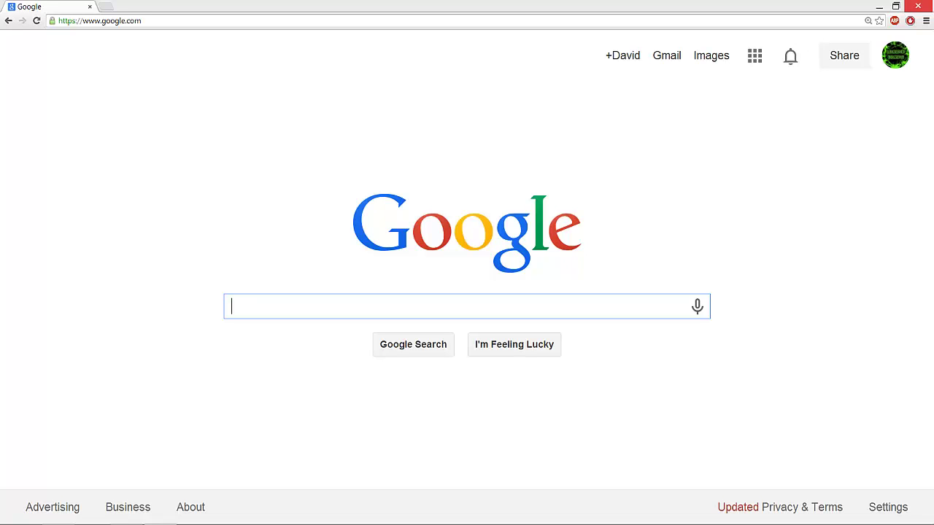
text(emulator )
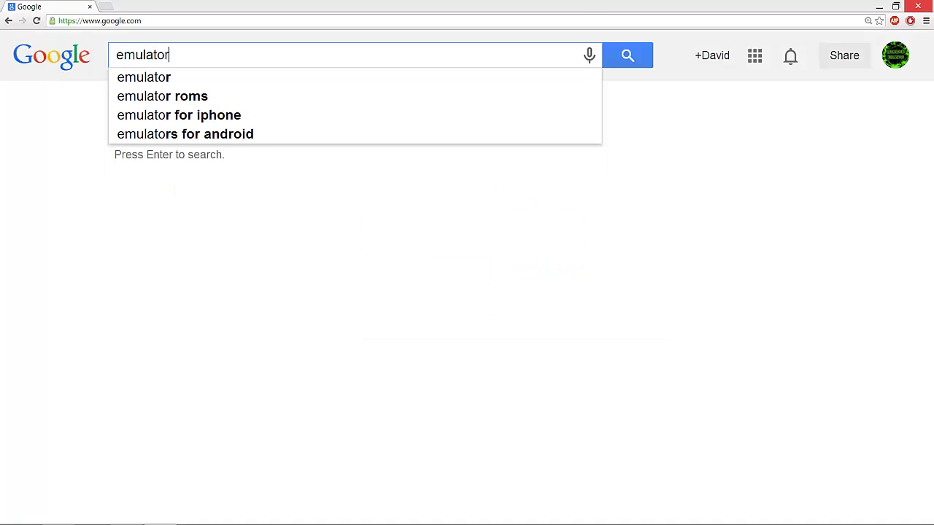
text(zone)
key(Return)
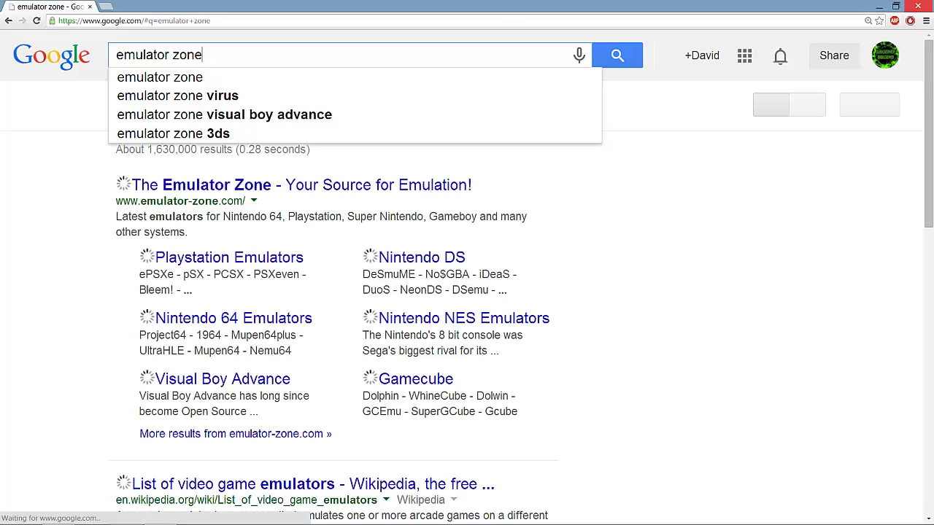
text(v)
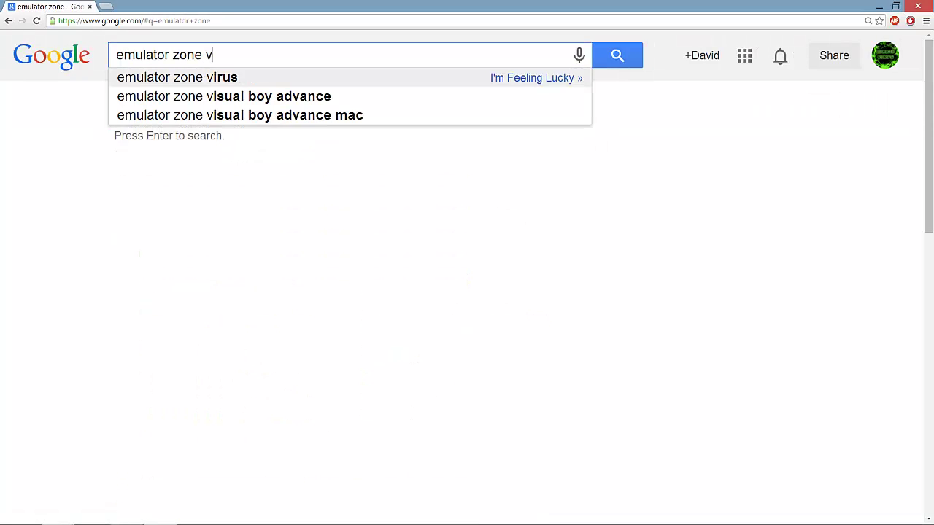
key(BackSpace)
key(BackSpace)
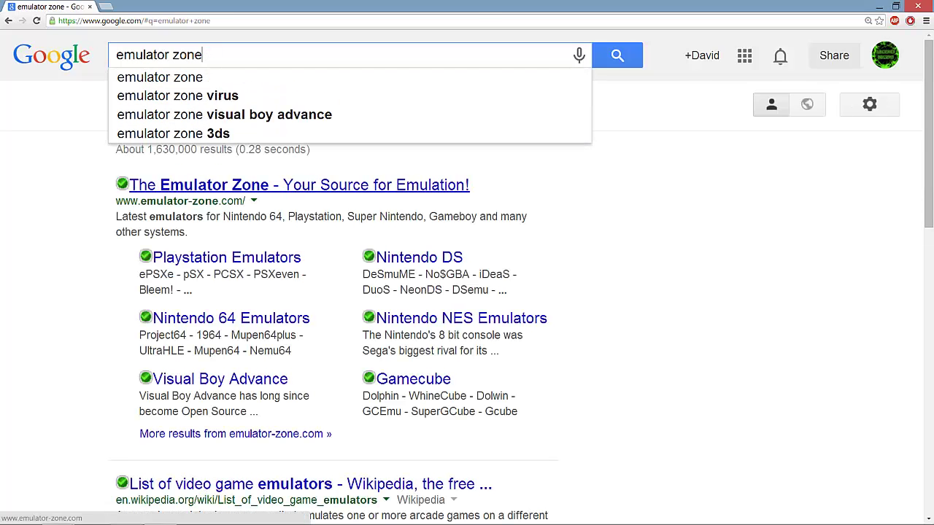
key(Return)
click(299, 185)
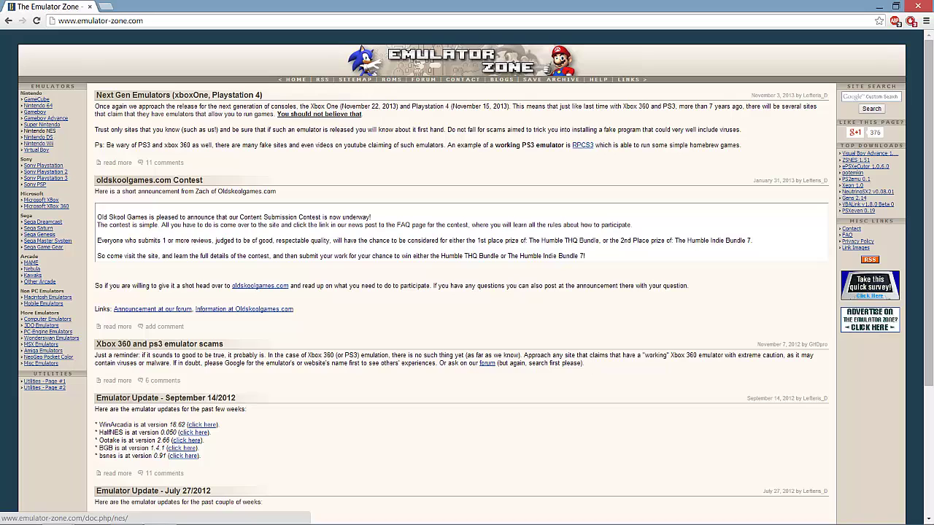
Find ZSNES among the Super Nintendo emulators and download the ZSNES 1.51 Windows release
click(41, 124)
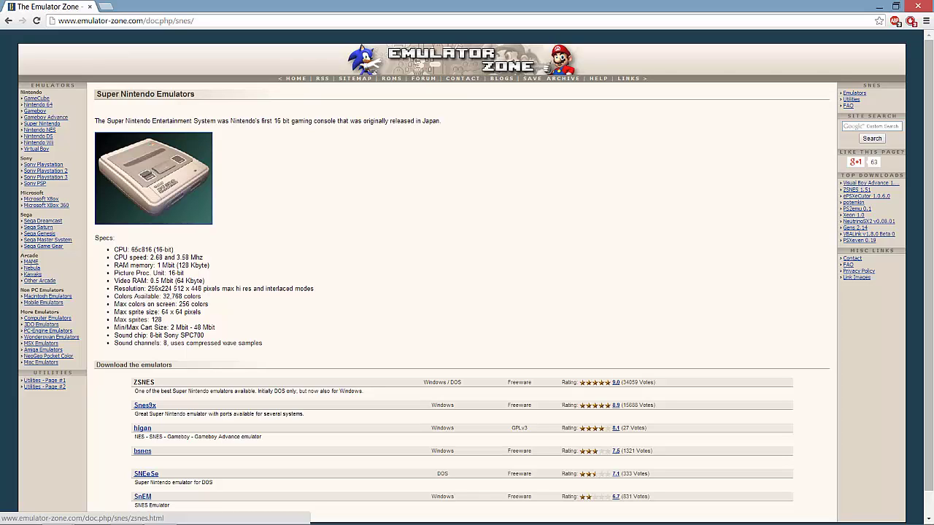
click(144, 382)
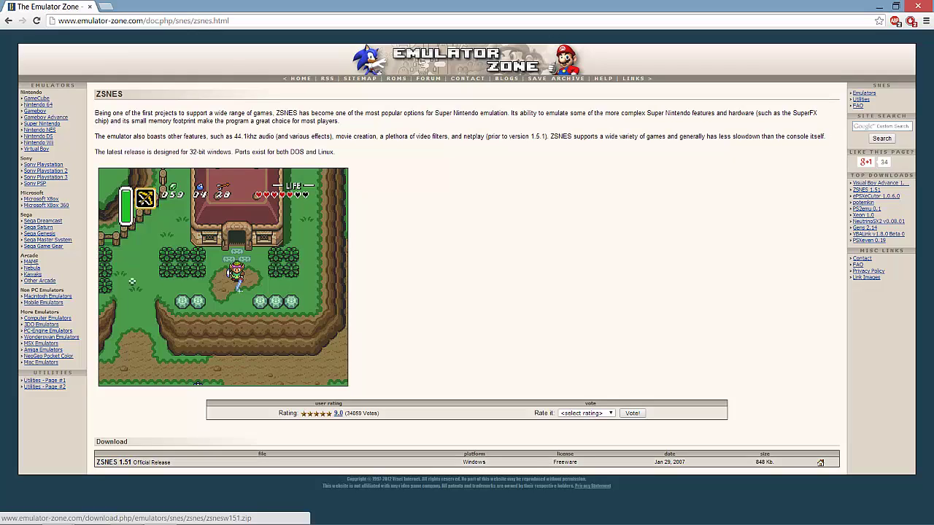
click(820, 463)
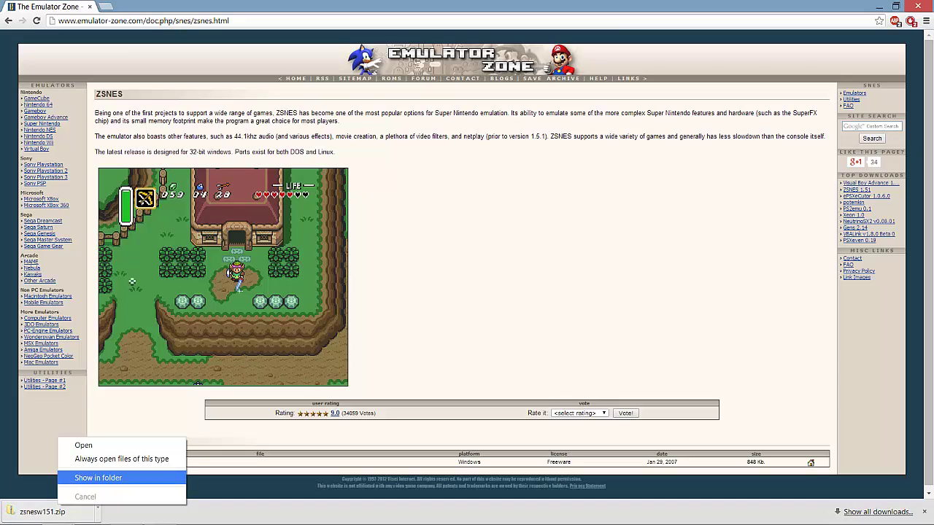
key(Escape)
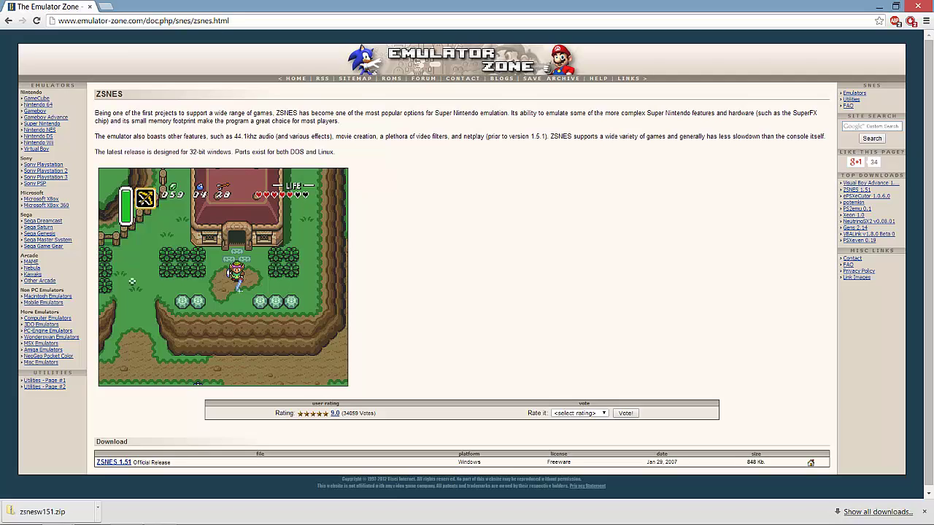
Go to google.com and search for "super mario world rom"
drag(229, 20, 58, 20)
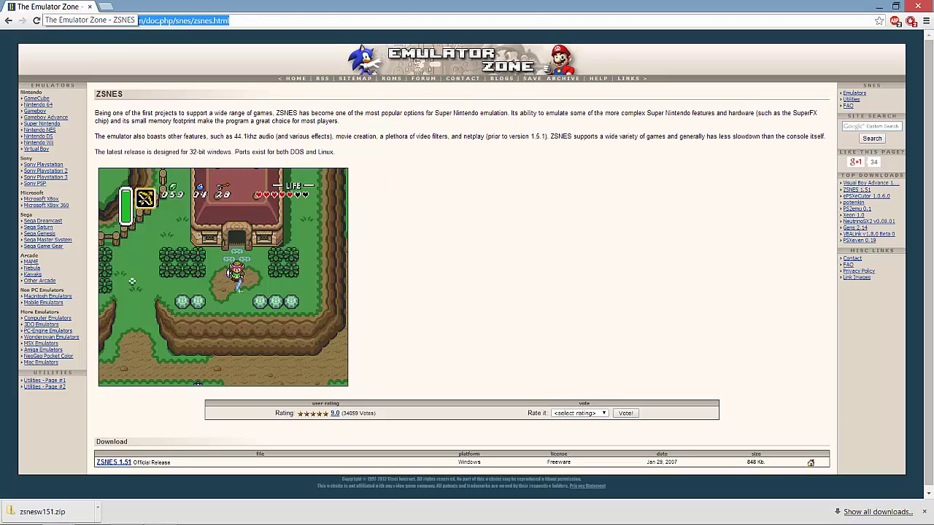
text(google.com)
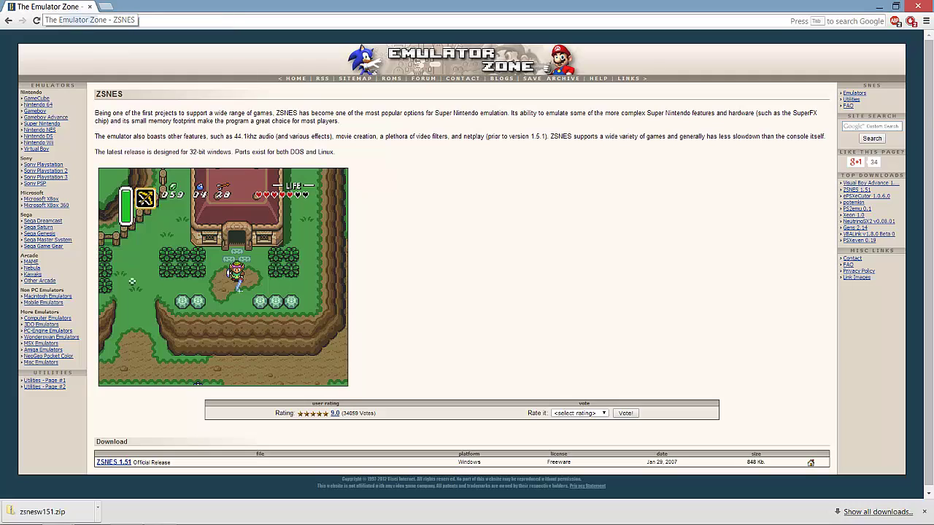
key(Return)
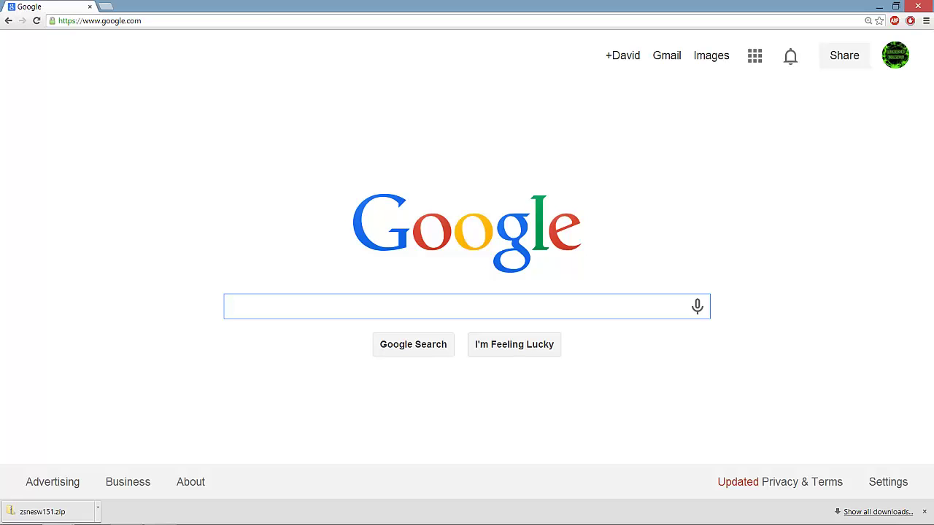
text(su)
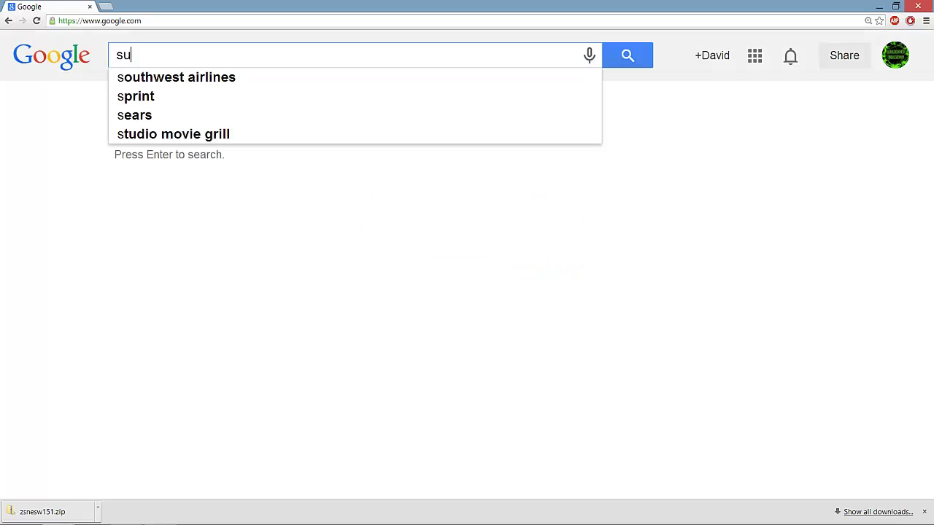
text(per mario world rom)
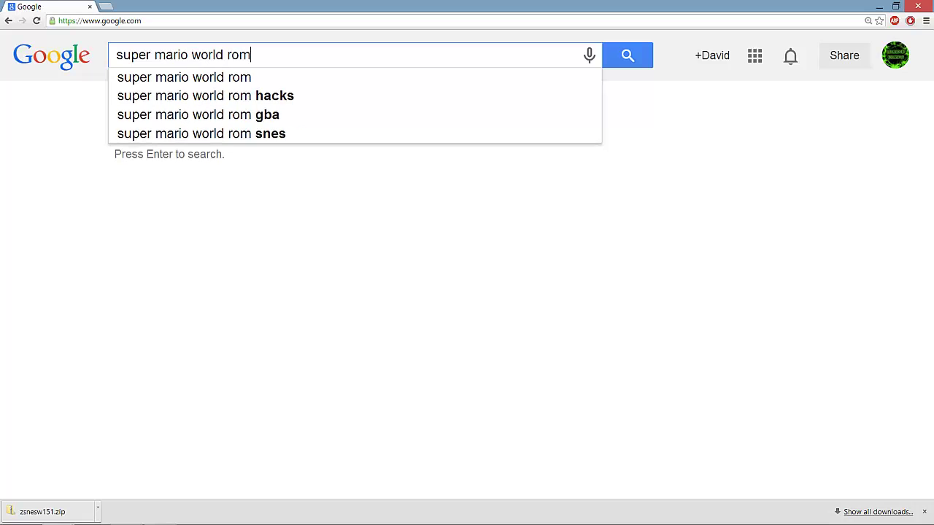
key(Return)
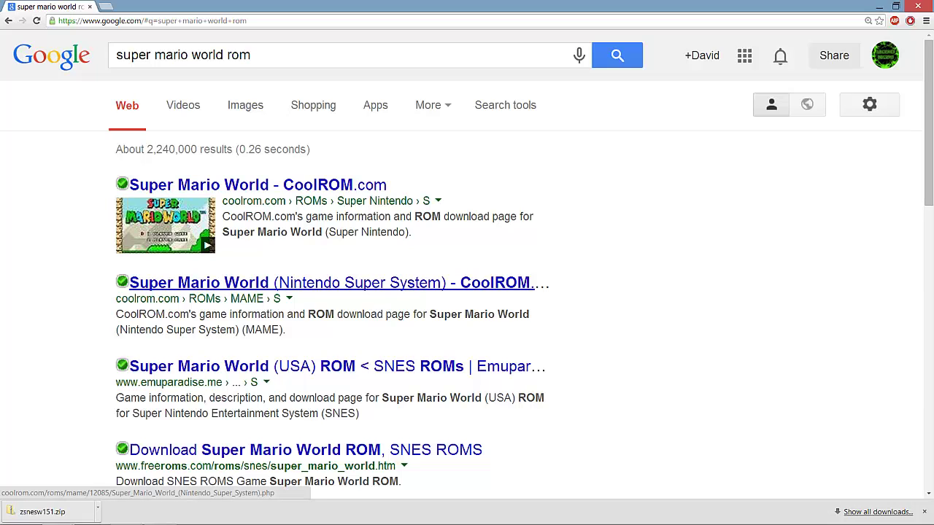
Open CoolROM's Super Mario World (Nintendo Super System) page and download the CoolROM Downloader for the game
click(292, 283)
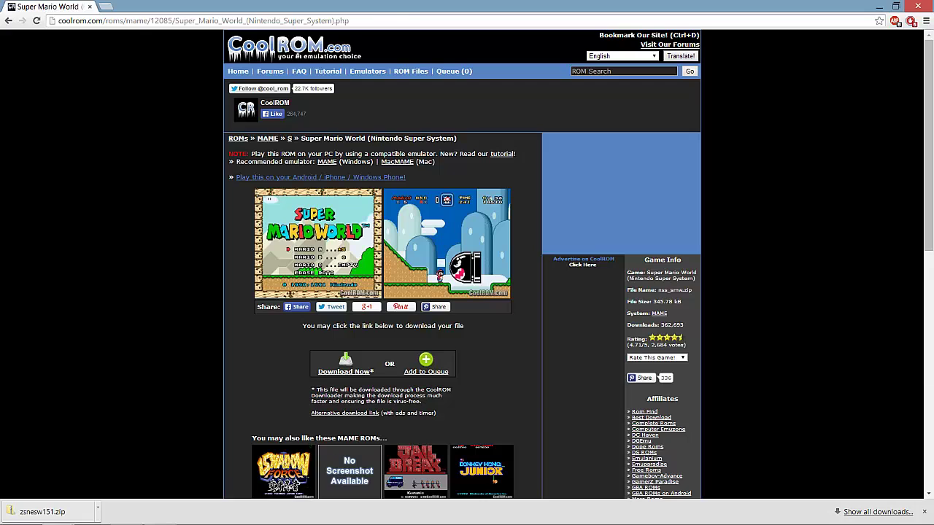
scroll(467, 277, down, 4)
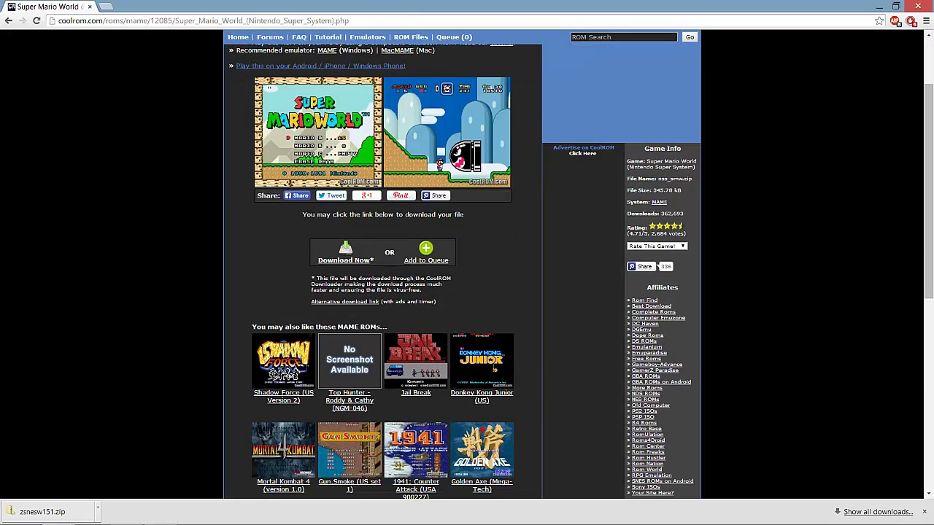
scroll(467, 277, down, 1)
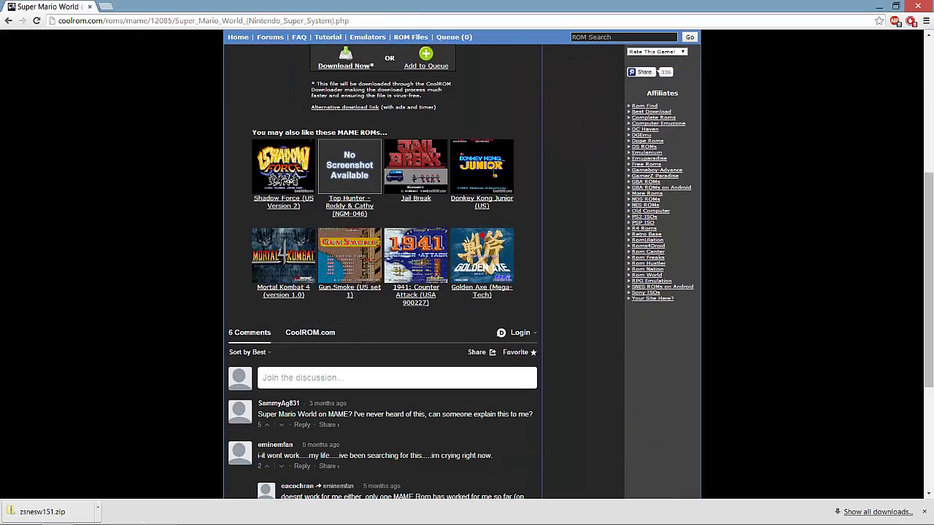
scroll(467, 277, up, 5)
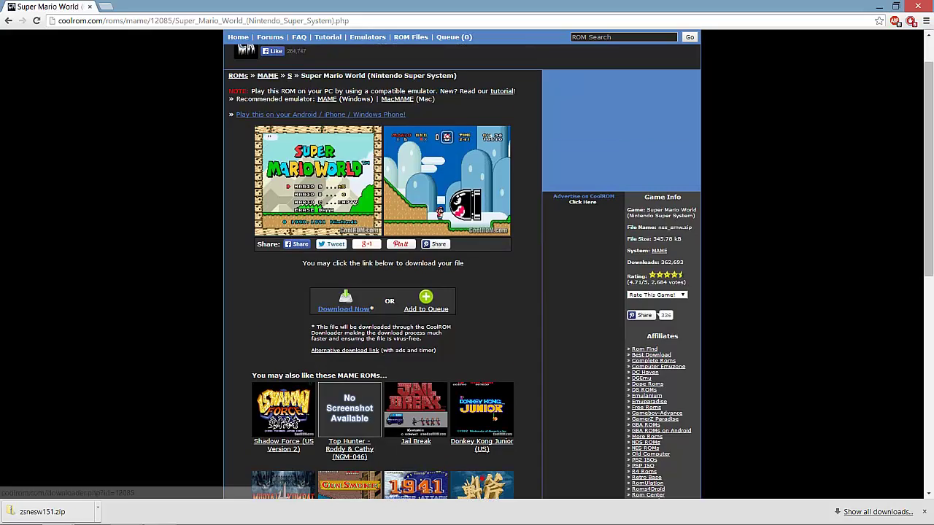
click(343, 309)
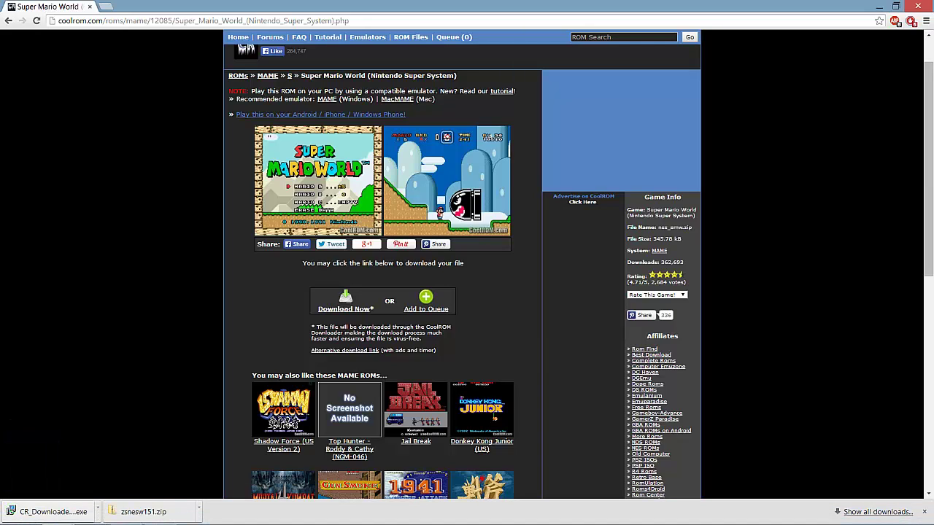
click(93, 512)
key(Escape)
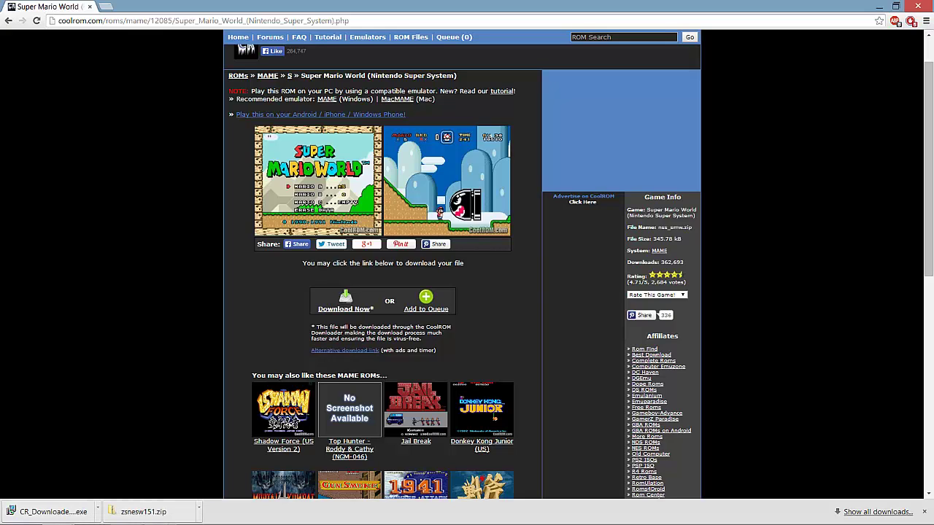
Reload the ROM page, request nss_smw.zip through the alternative download link, and close the download pop-up
scroll(461, 263, up, 1)
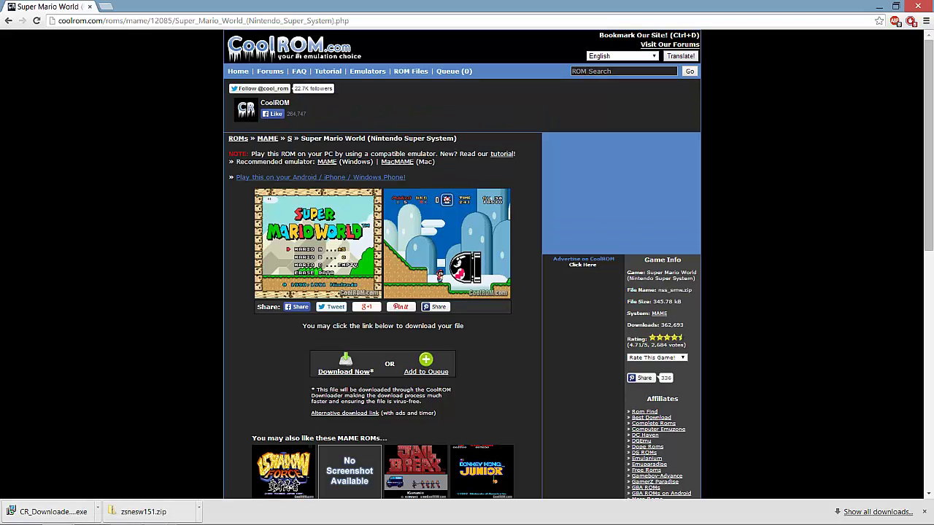
scroll(462, 270, down, 5)
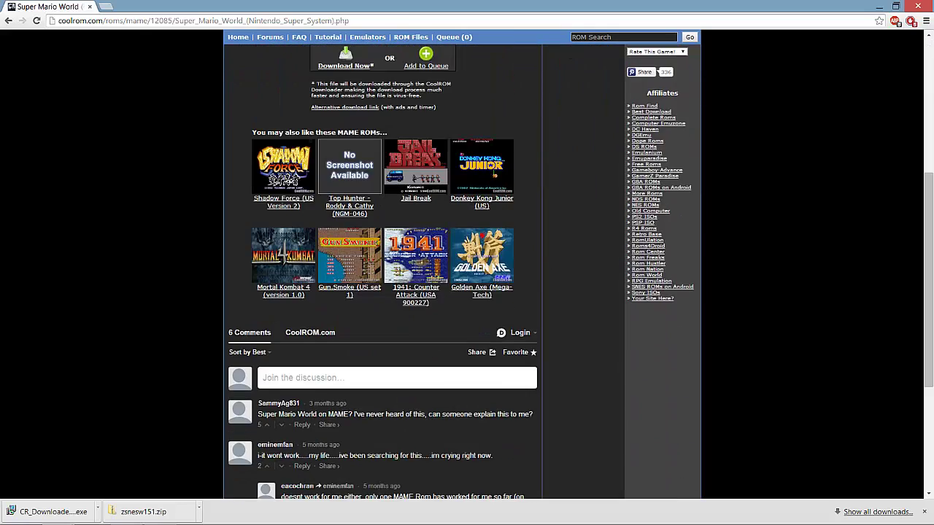
scroll(462, 270, up, 2)
scroll(462, 270, up, 2)
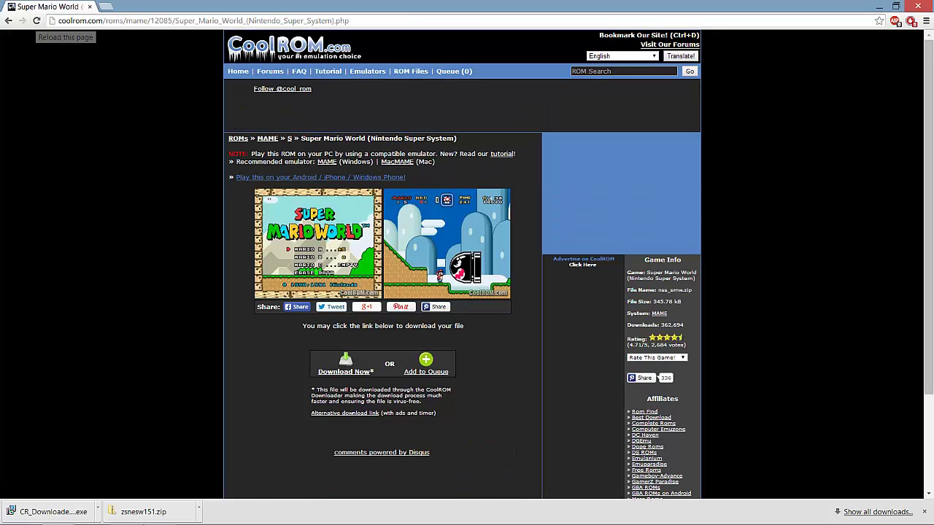
click(37, 20)
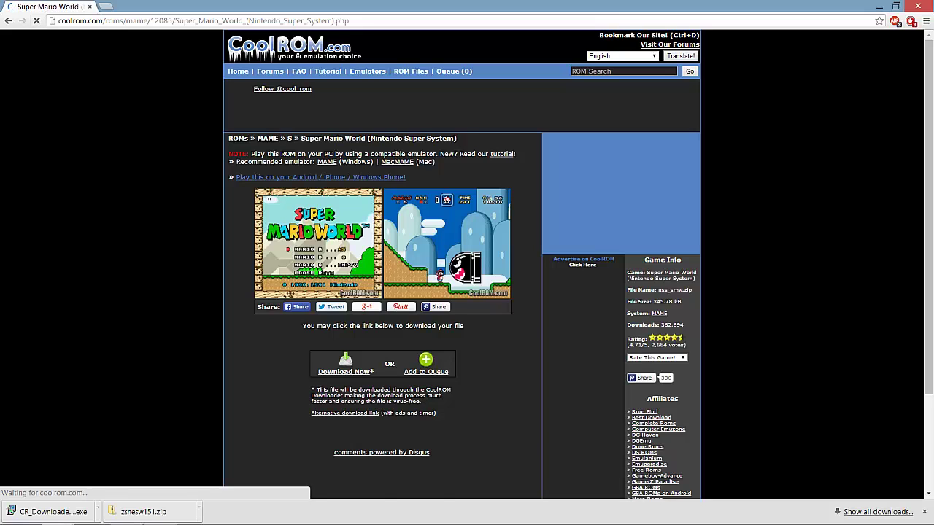
scroll(383, 437, down, 3)
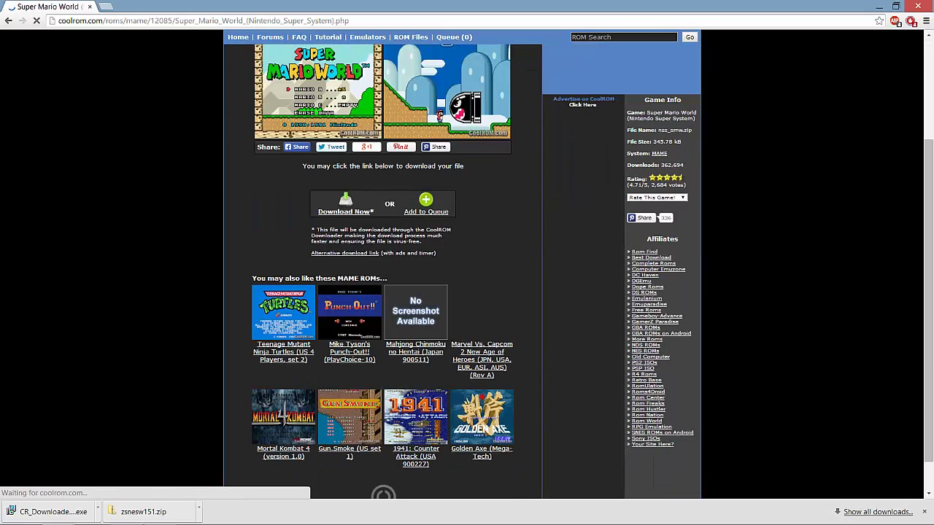
click(345, 253)
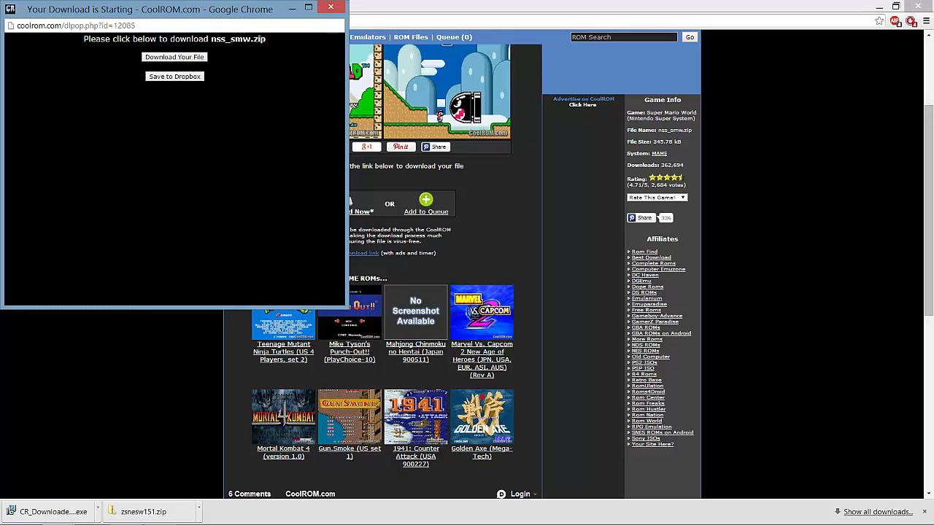
click(174, 57)
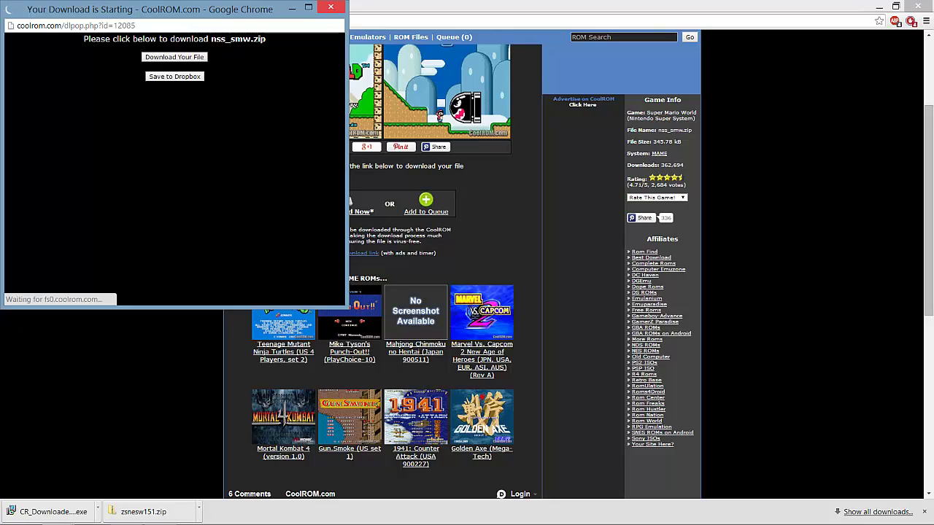
click(330, 7)
Return to the Google results for "super mario world rom" and look through the other ROM download sites
key(alt+Left)
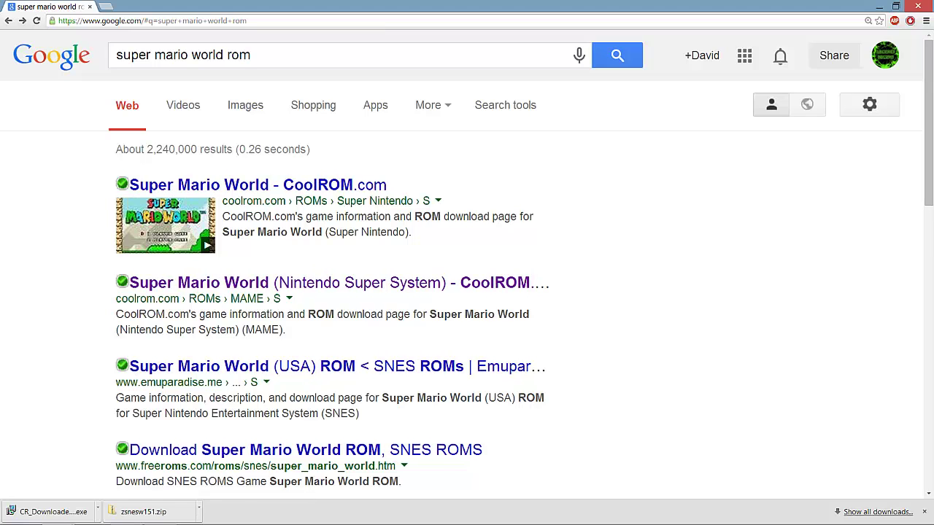
scroll(467, 277, down, 2)
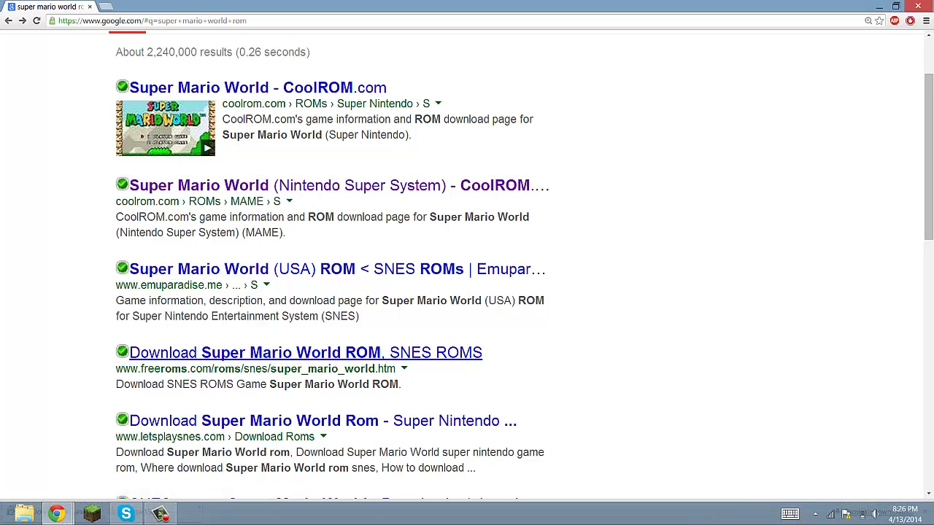
scroll(467, 263, down, 12)
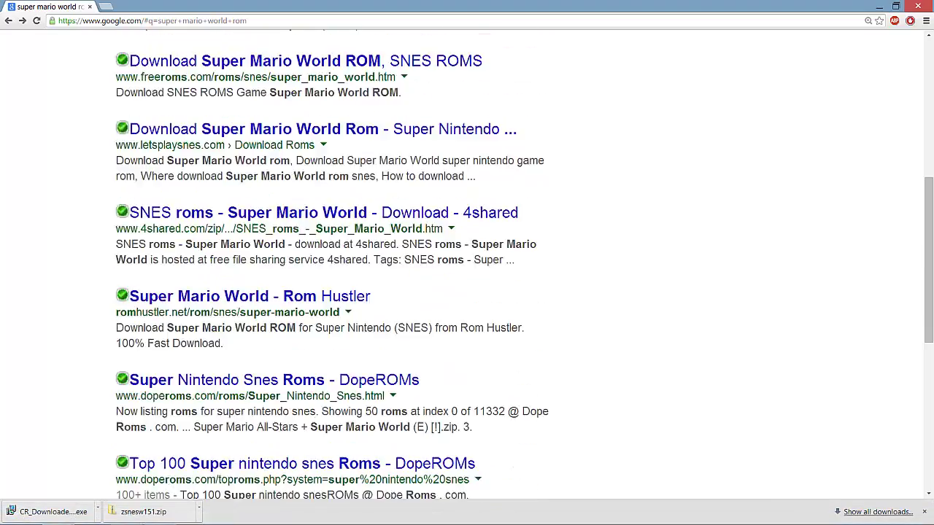
scroll(467, 262, up, 15)
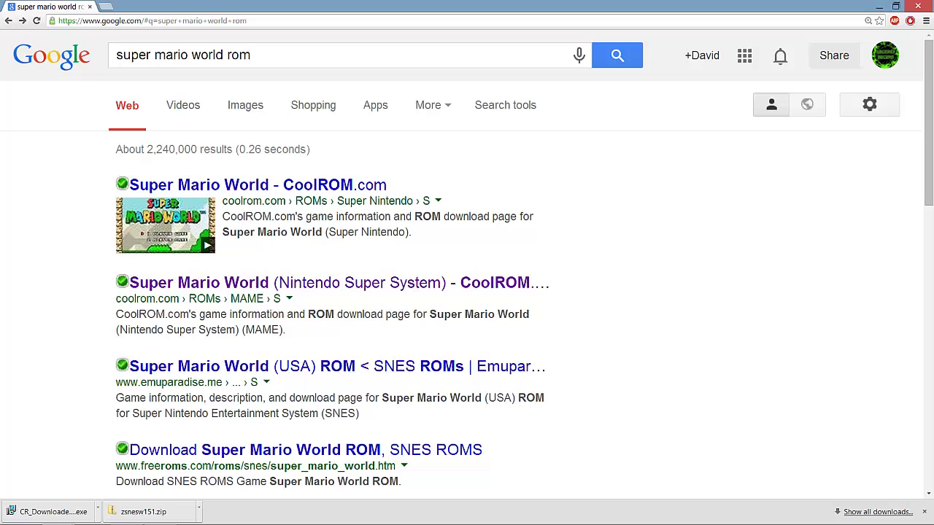
Search Google for "SMW CENTRAL.NET" and open the SMW Central website
click(251, 55)
key(ctrl+shift+Left)
key(ctrl+shift+Left)
key(ctrl+shift+Left)
key(ctrl+shift+Left)
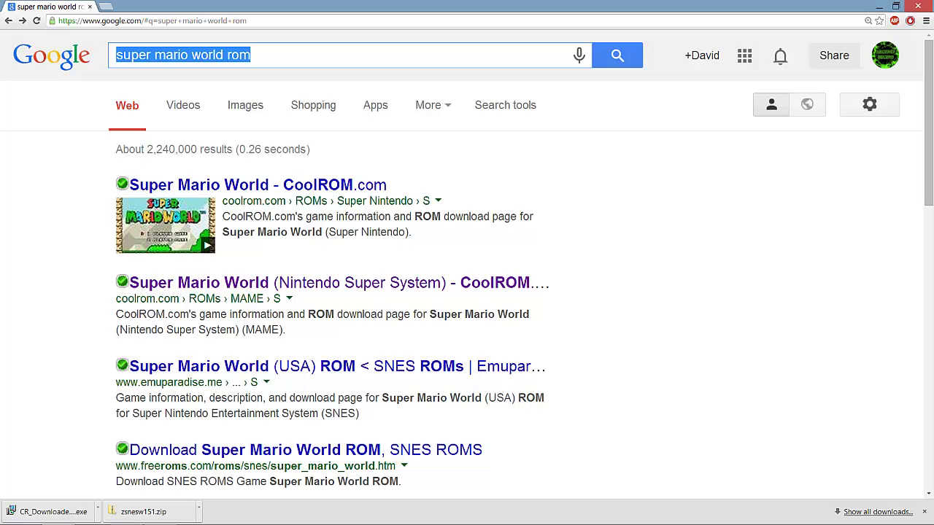
text(SMW )
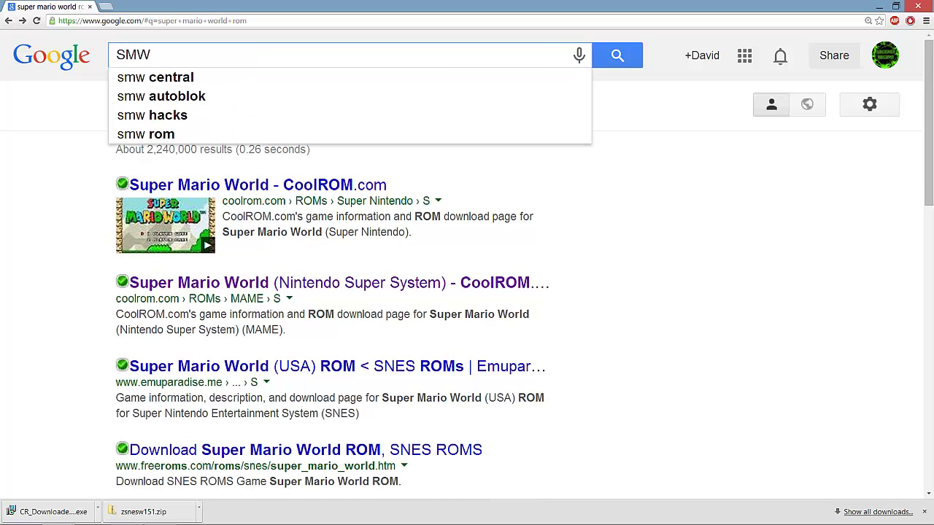
text(CENTA)
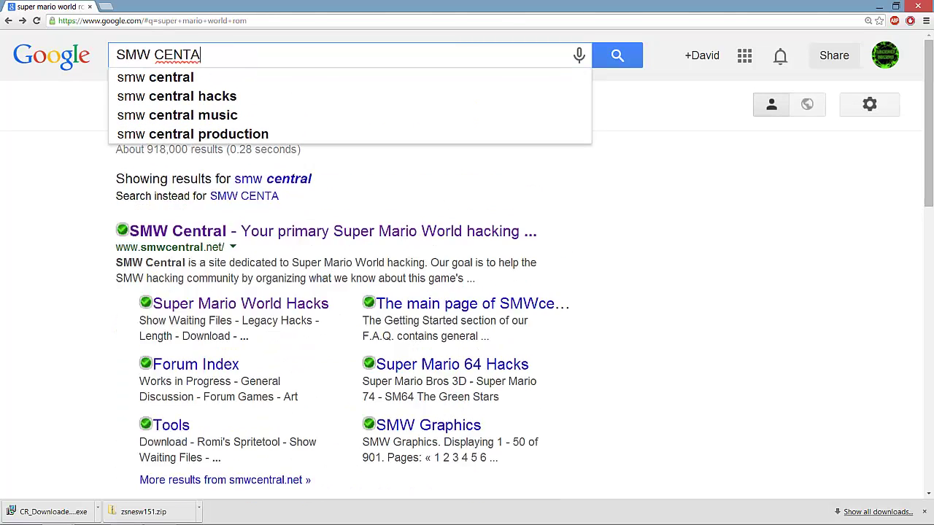
key(BackSpace)
text(RAL.N)
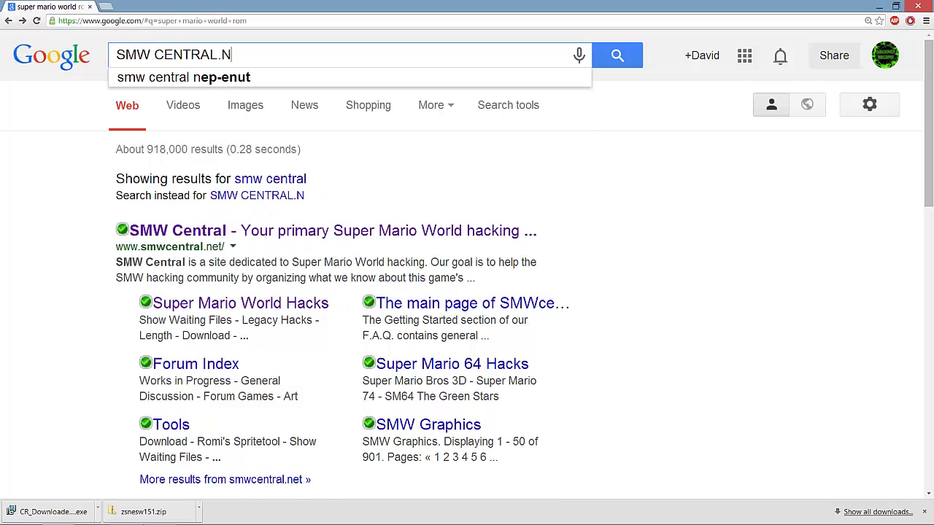
text(ET)
key(Return)
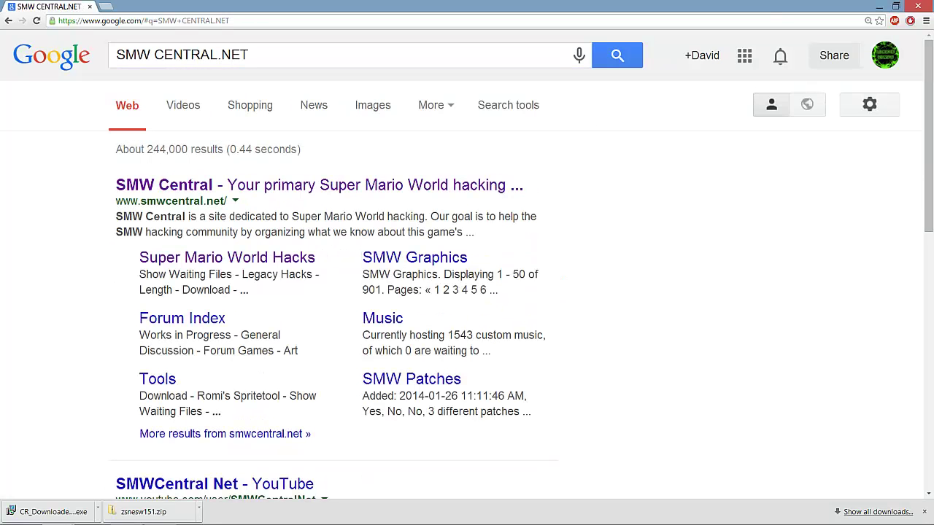
click(321, 185)
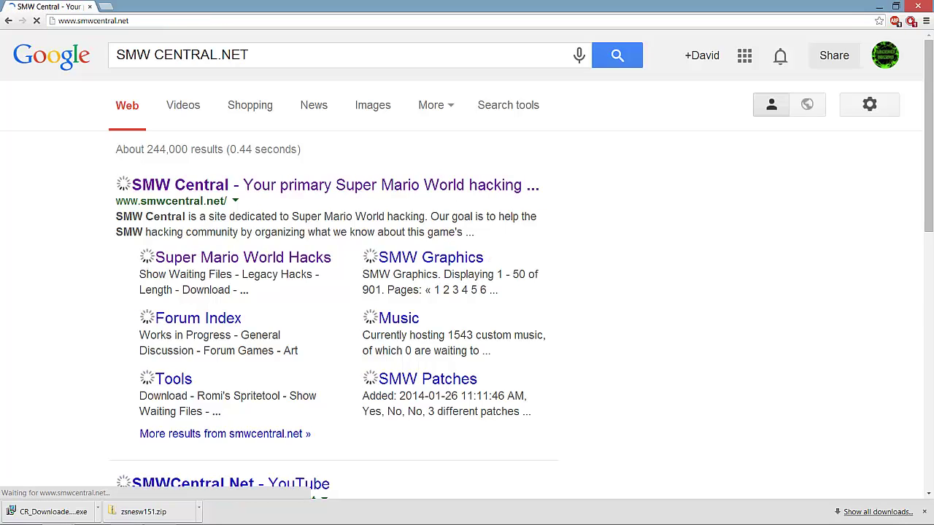
Open the SMW Hacks section and go to the details page of Super Mario World: Blue Flamingo
scroll(467, 292, down, 2)
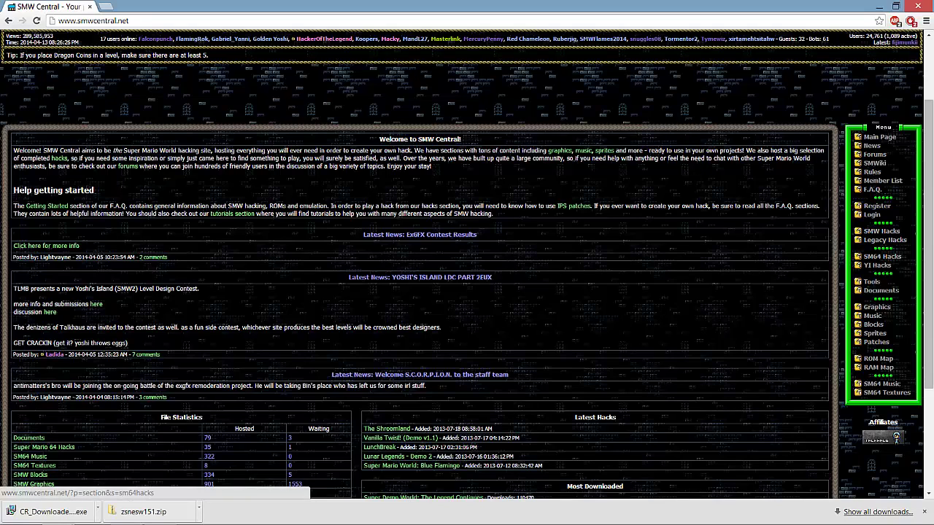
click(882, 231)
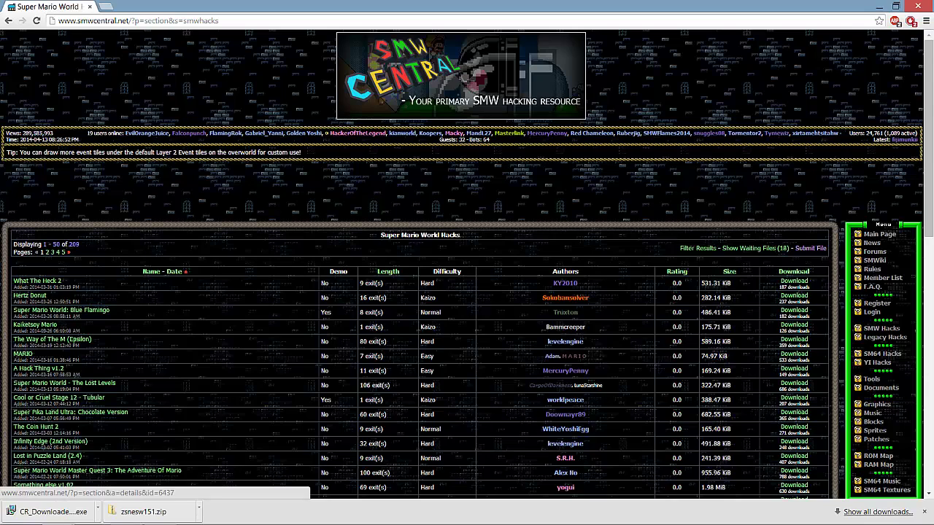
click(58, 310)
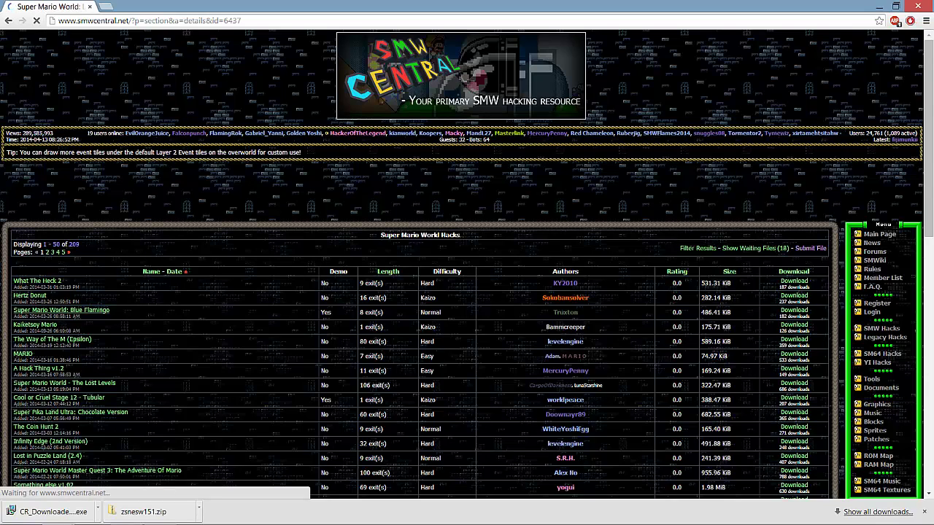
scroll(467, 292, down, 2)
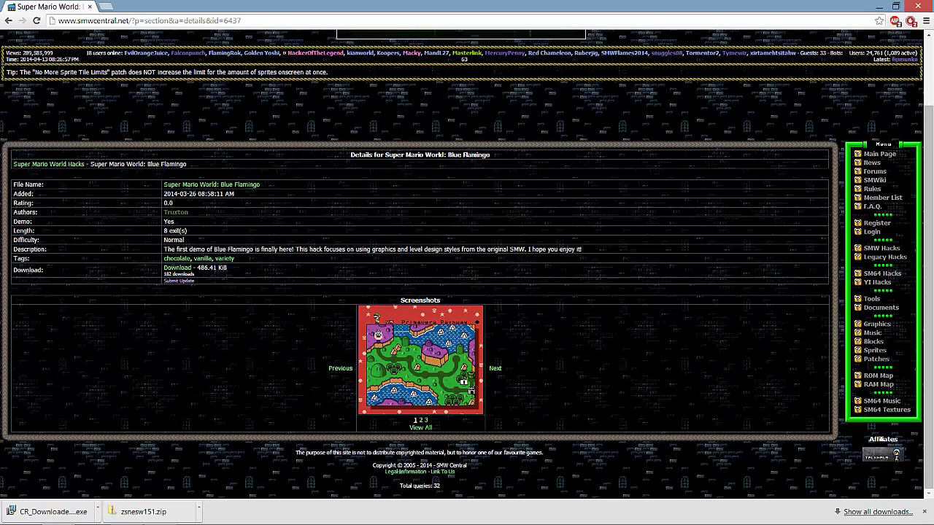
Browse the Blue Flamingo screenshots and download the hack as BF.zip
click(495, 368)
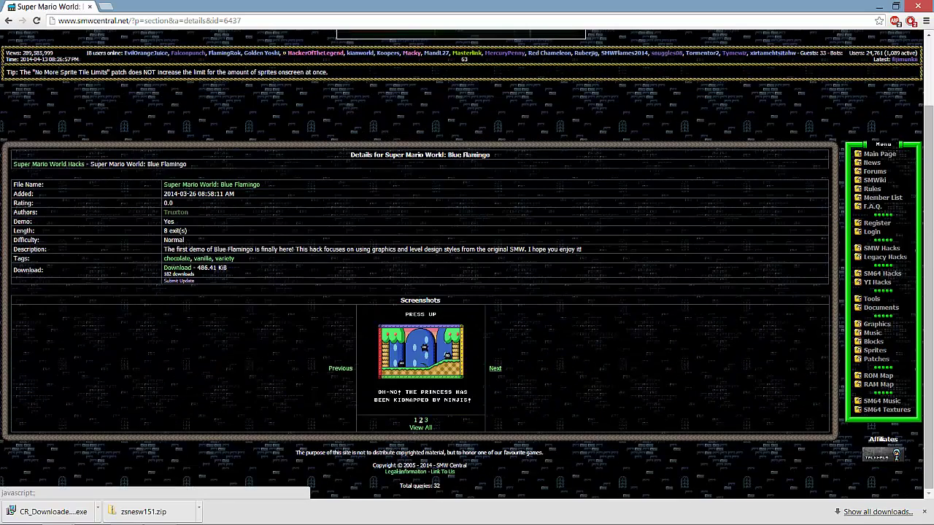
click(495, 369)
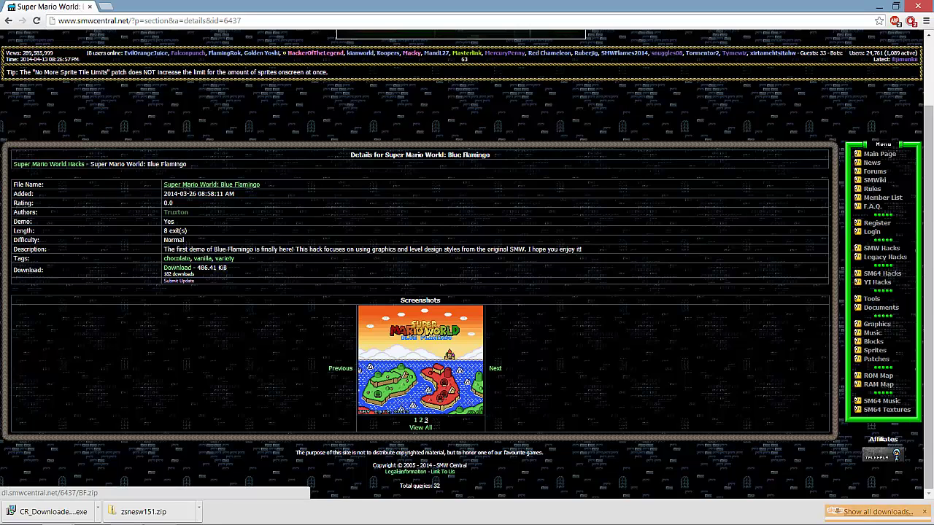
click(211, 185)
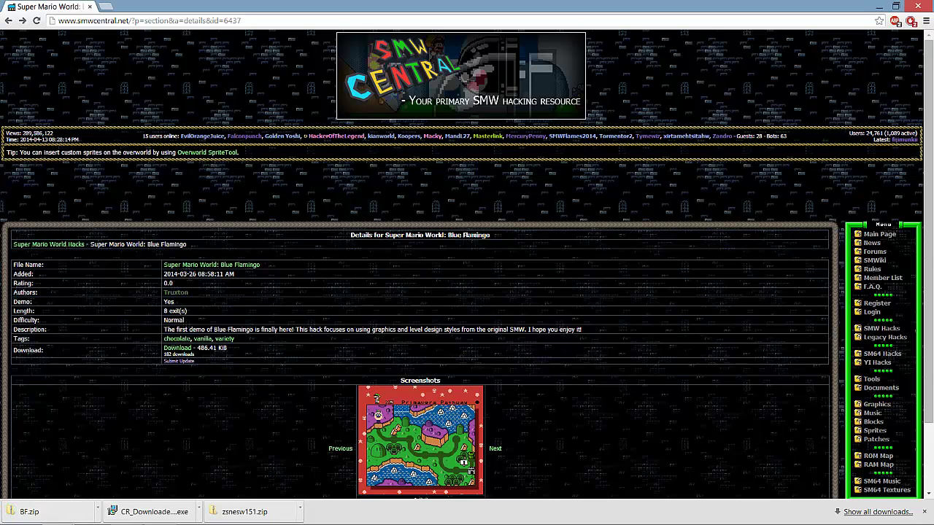
scroll(467, 265, down, 3)
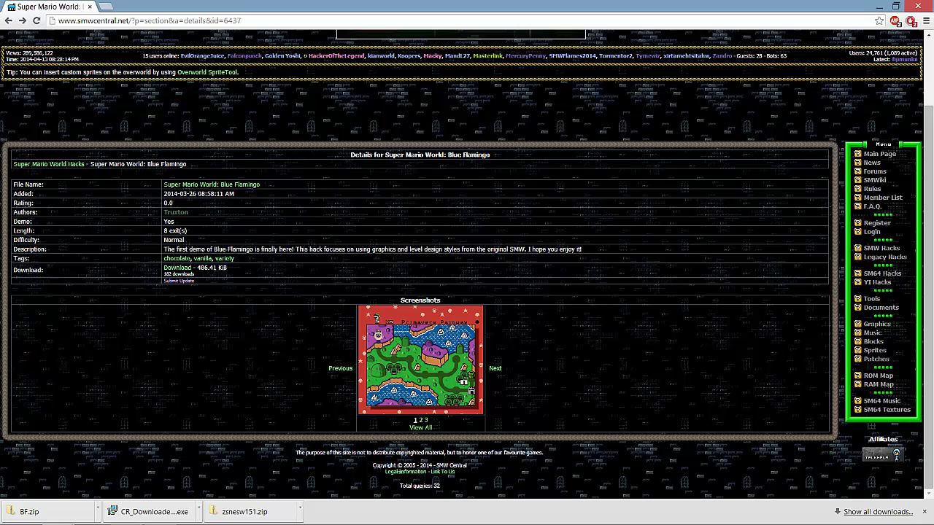
Go to google.com, search for "lunar ips download smw central" and open SMW Central's Lunar IPS and IPSharp thread
key(ctrl+l)
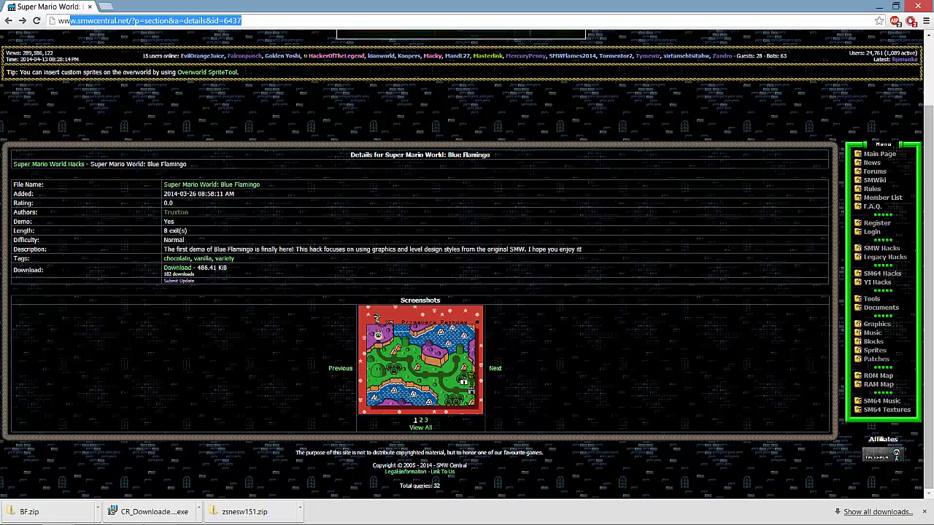
text(google.com)
key(Return)
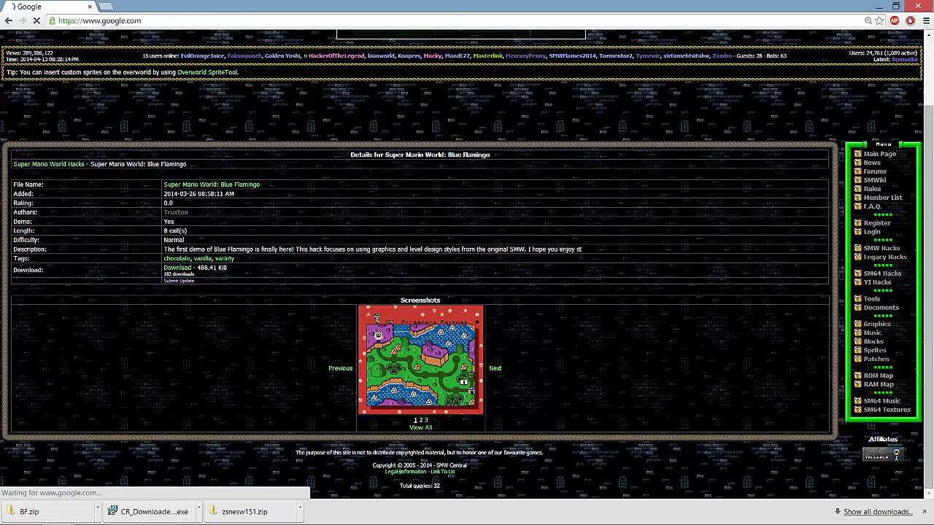
text(lu)
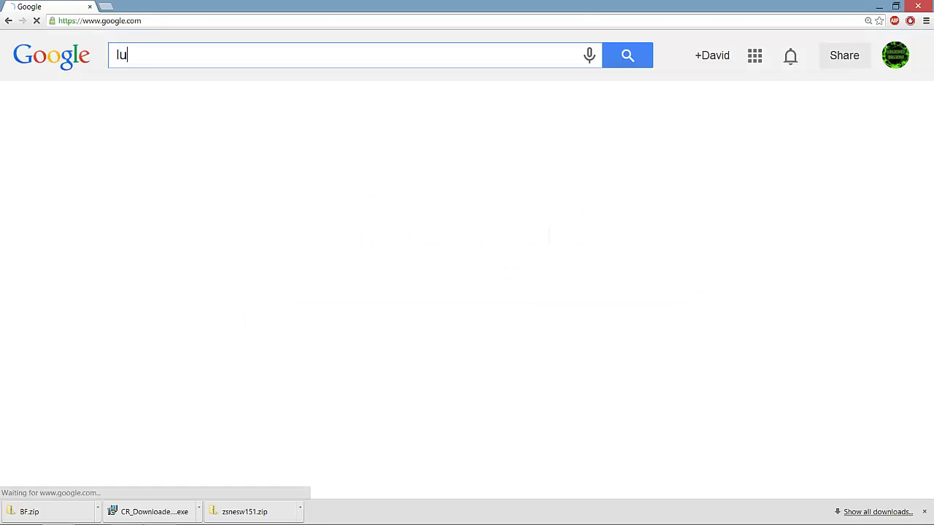
text(nar ips)
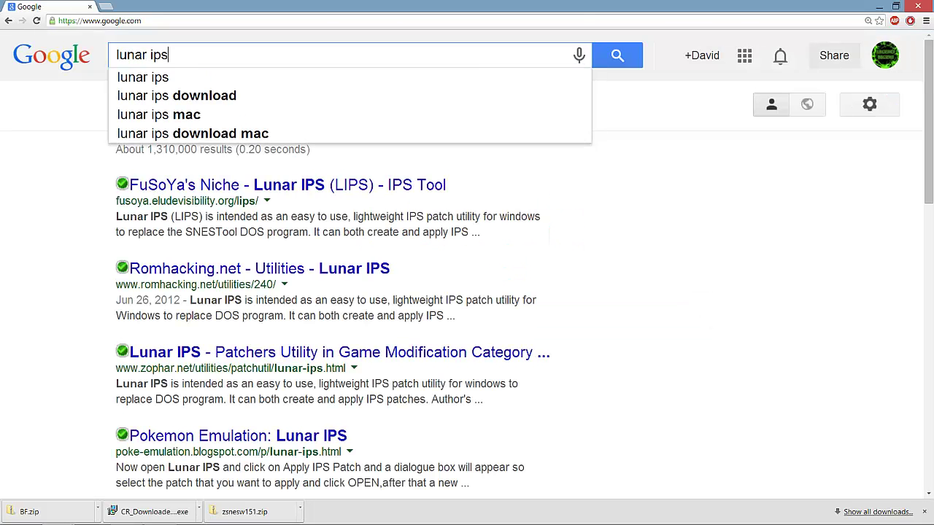
text( do)
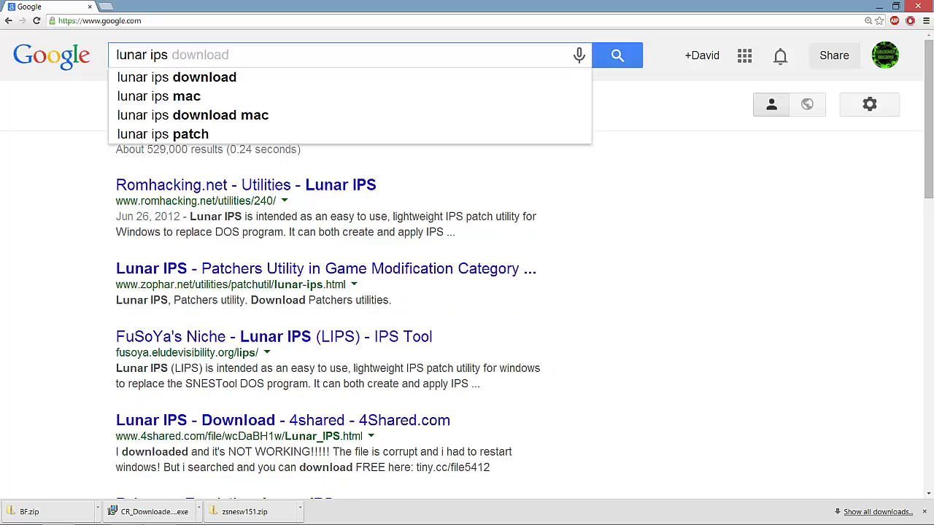
text(wnload )
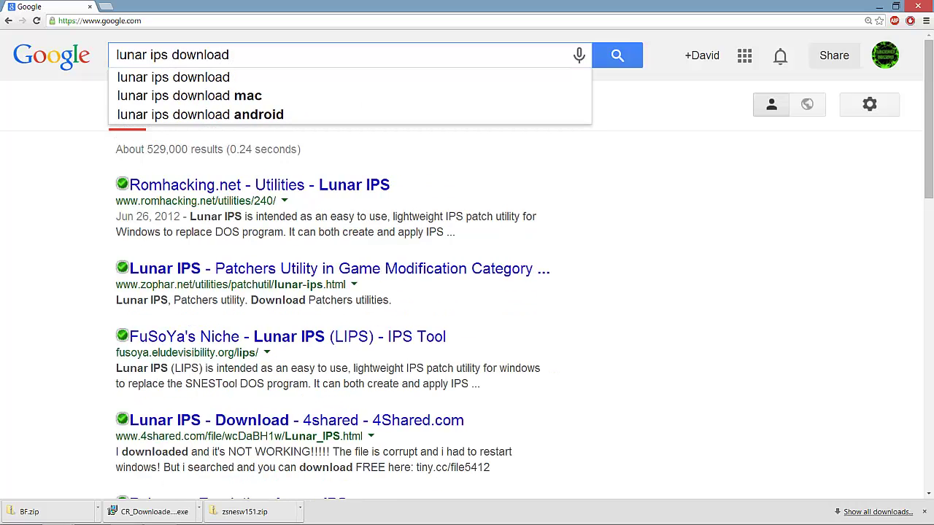
text(sm)
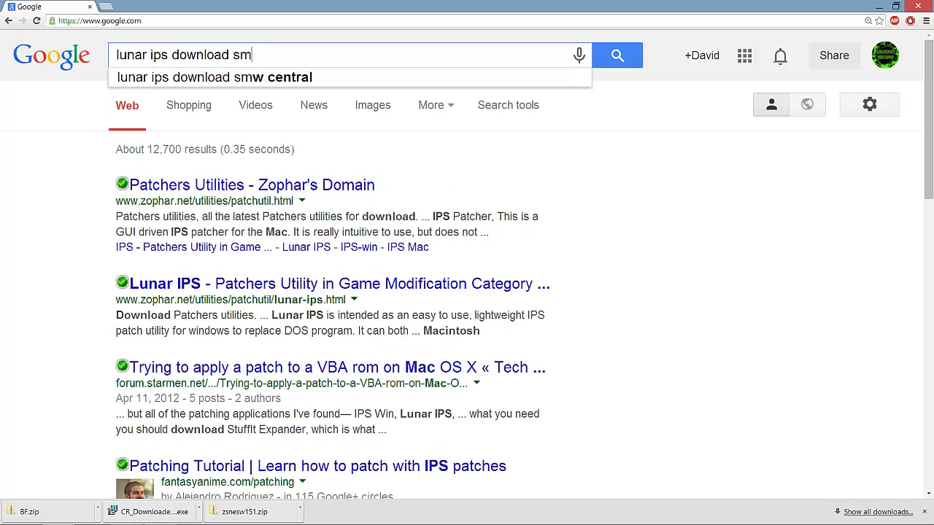
key(Down)
key(Return)
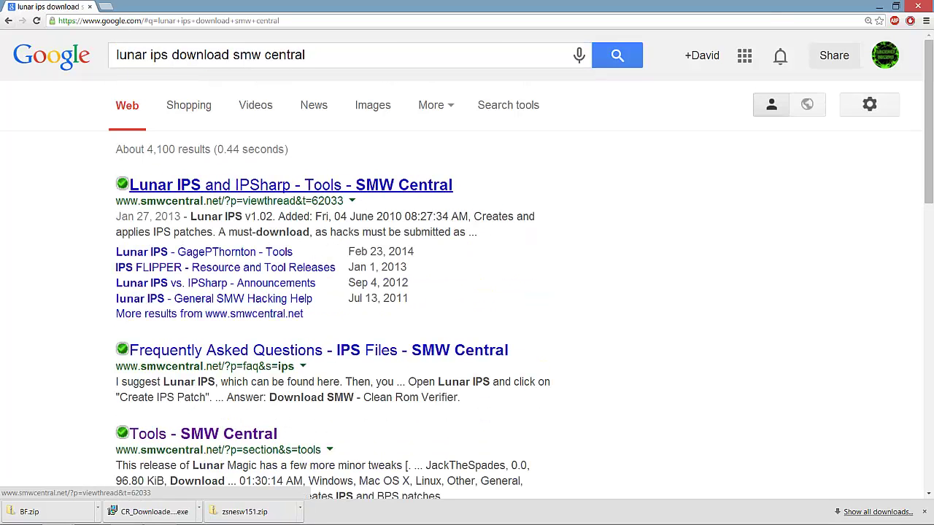
click(291, 185)
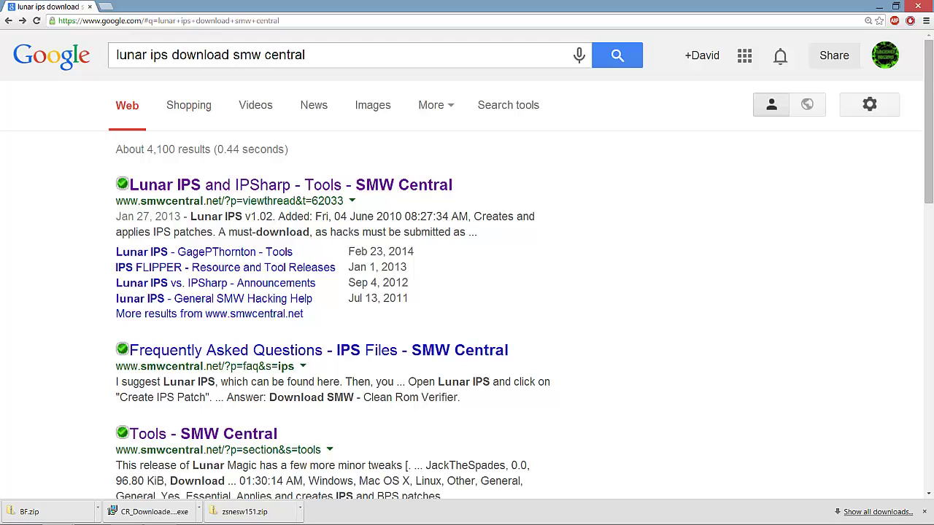
Shorten the Google query to "lunar ips download" and close the browser's download bar
drag(306, 54, 232, 55)
key(BackSpace)
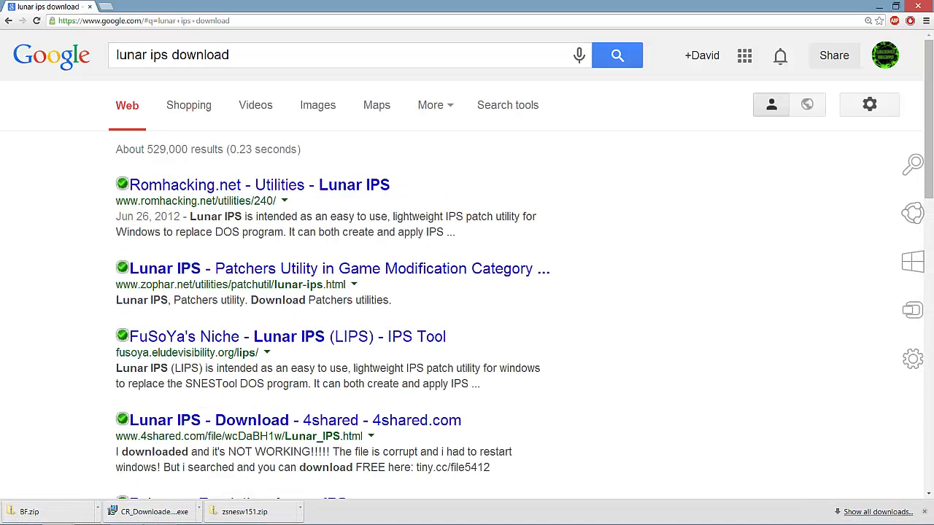
click(924, 512)
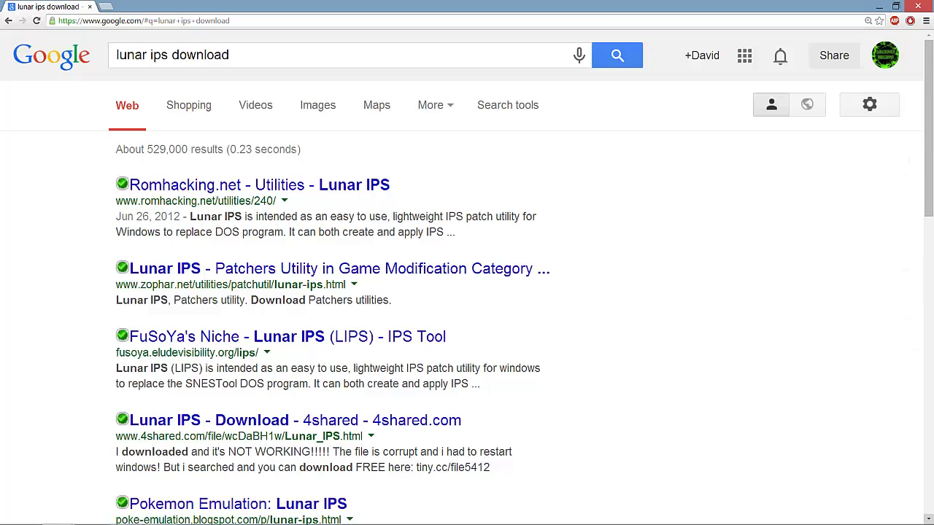
Show the desktop, open the Downloads folder in File Explorer and view the contents of the BF archive
click(932, 524)
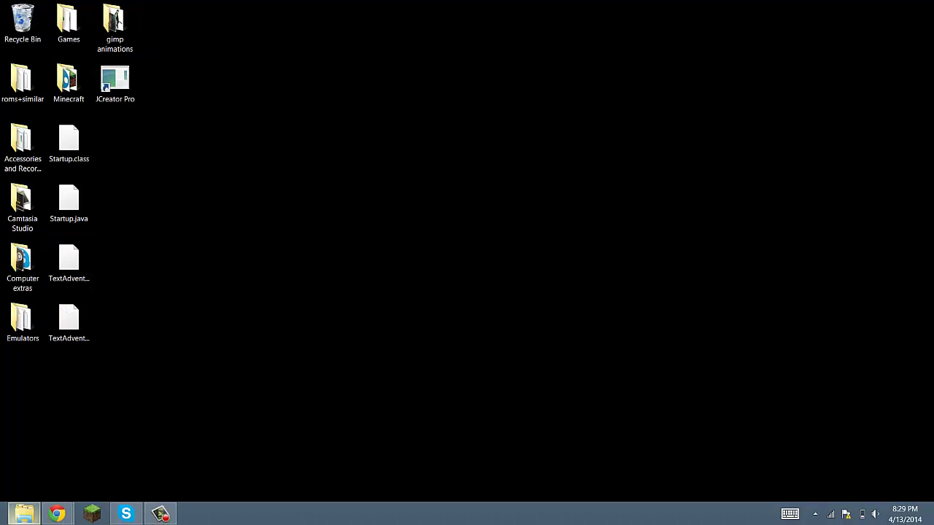
click(24, 514)
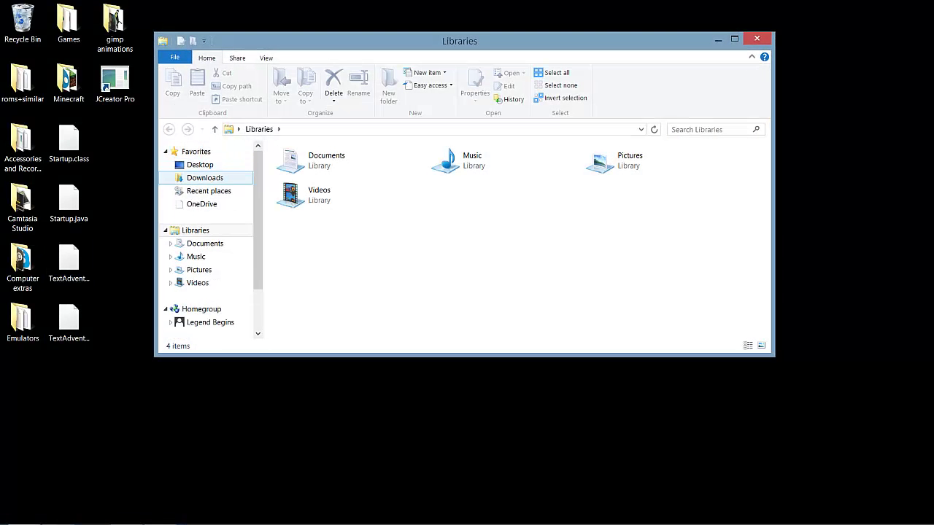
click(204, 178)
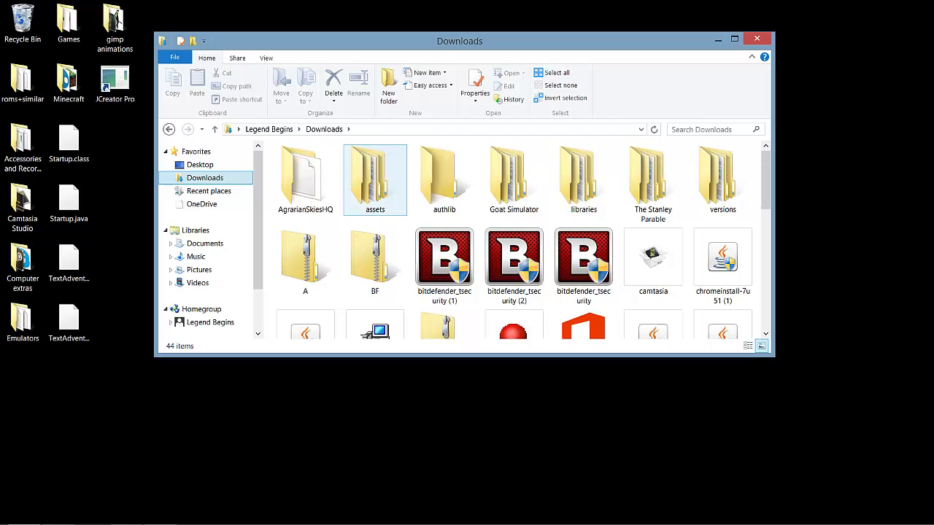
double_click(375, 259)
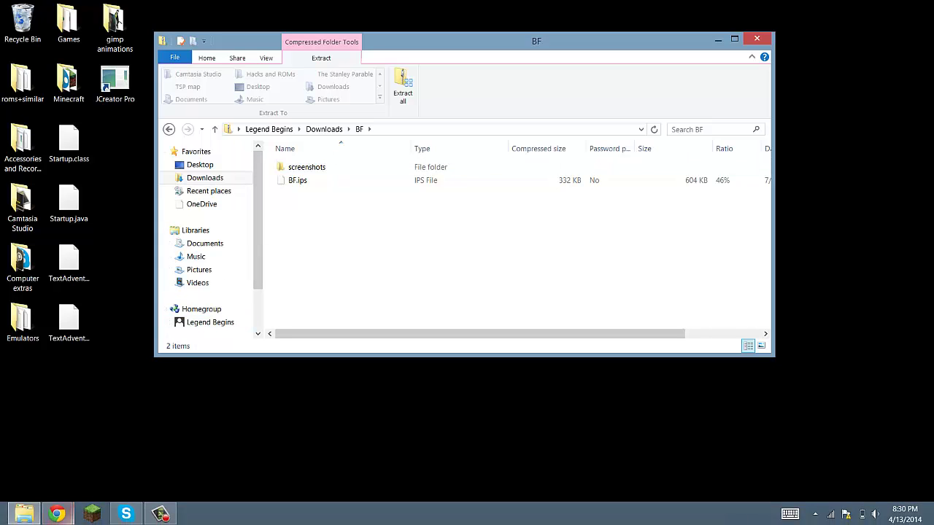
Switch to Chrome and search Google for "winrar download"
click(211, 452)
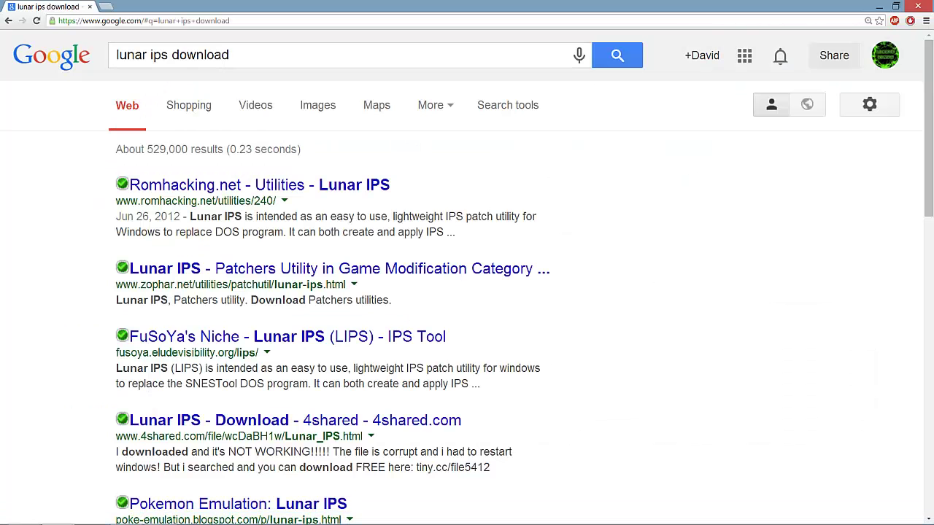
text(winrar f)
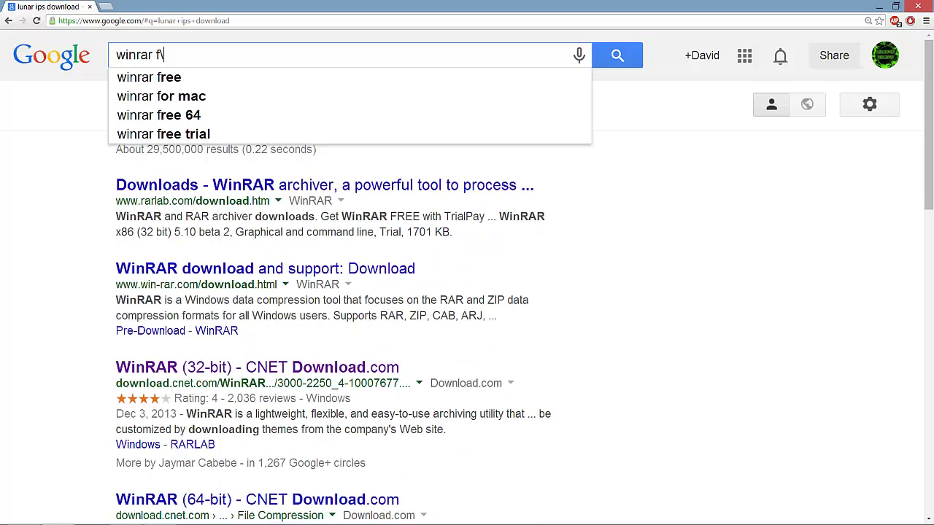
key(BackSpace)
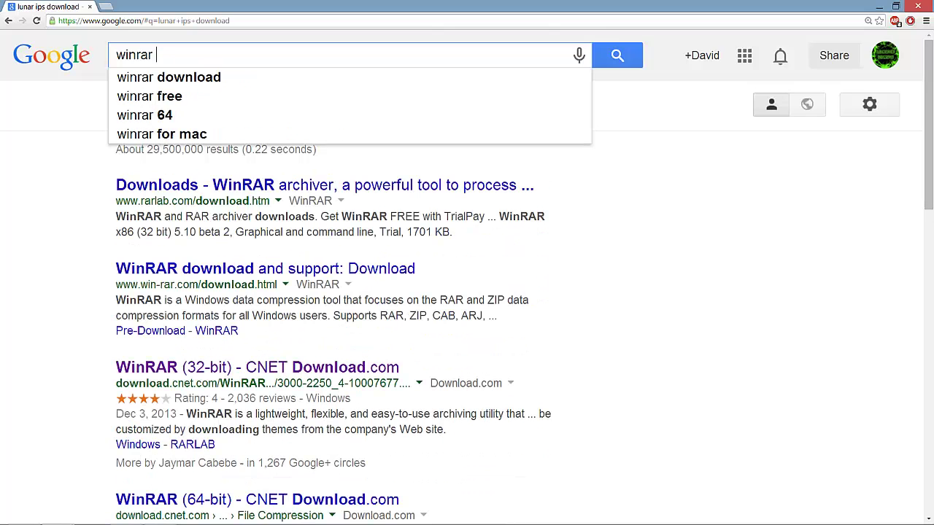
text(download)
key(Return)
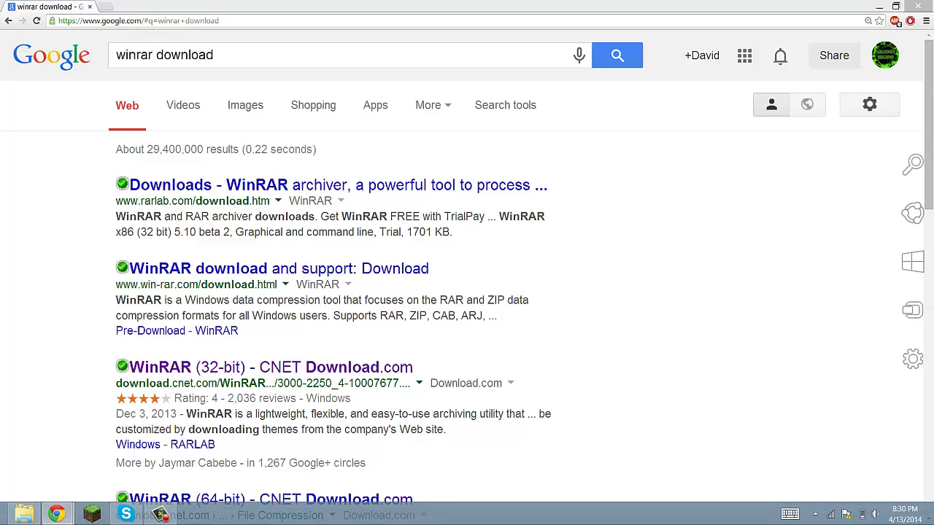
Return to the BF archive in File Explorer and copy BF.ips into the roms+similar folder on the desktop
click(933, 524)
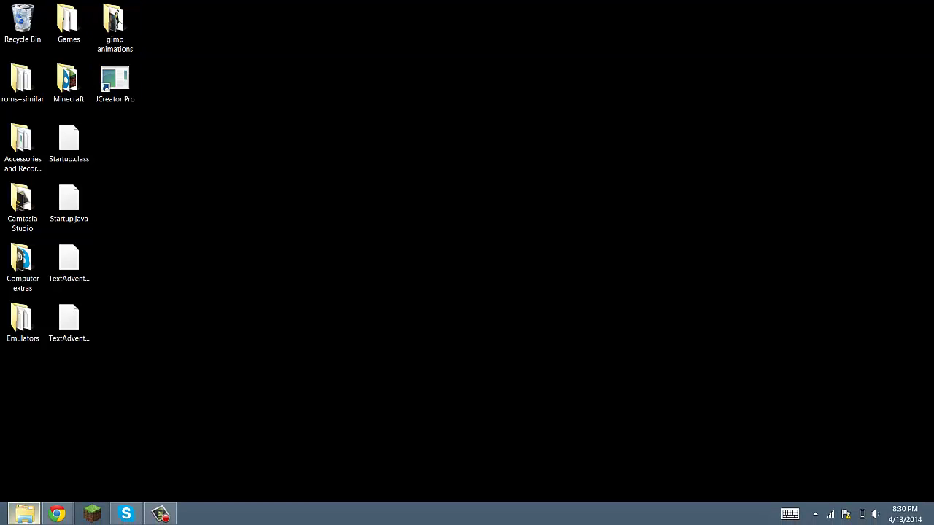
click(117, 448)
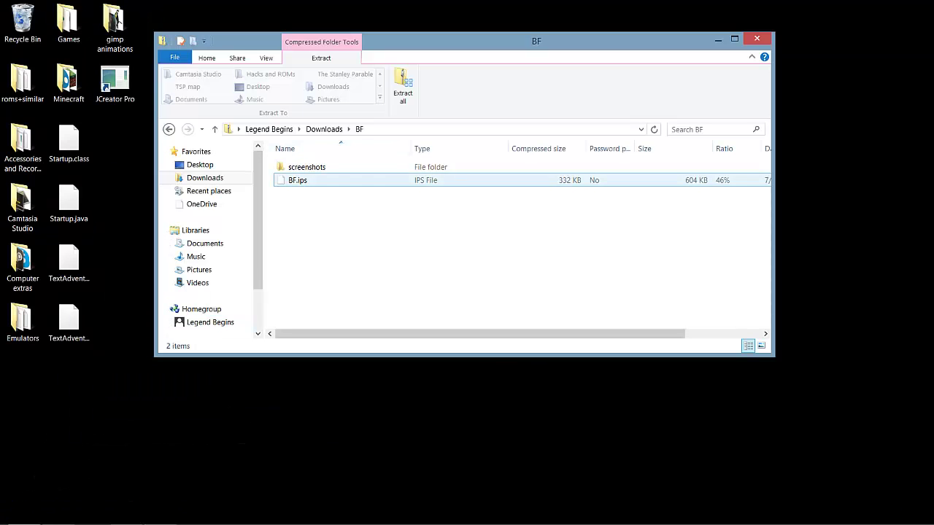
click(297, 180)
drag(316, 189, 24, 86)
Open the roms+similar folder and check it for Super Mario World.smc, Lunar IPS and BF.ips
double_click(23, 81)
click(343, 300)
scroll(342, 299, down, 16)
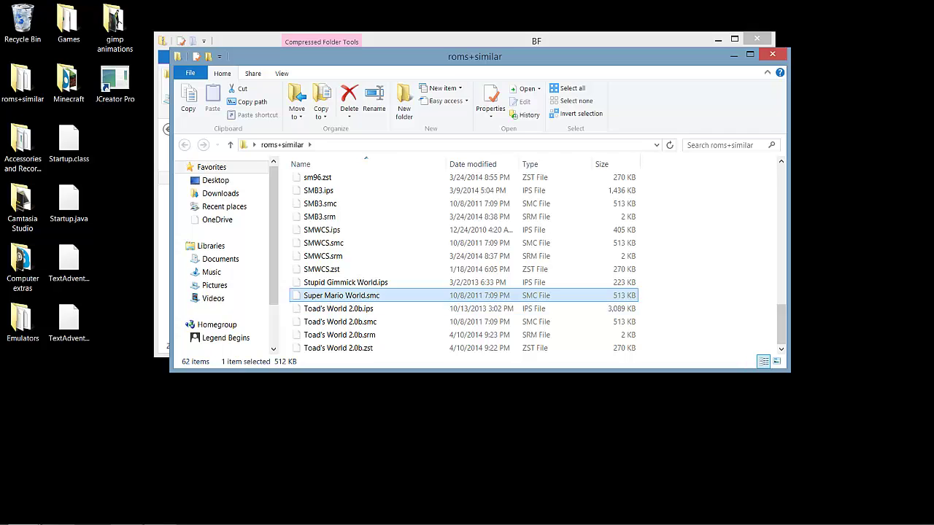
scroll(357, 295, up, 8)
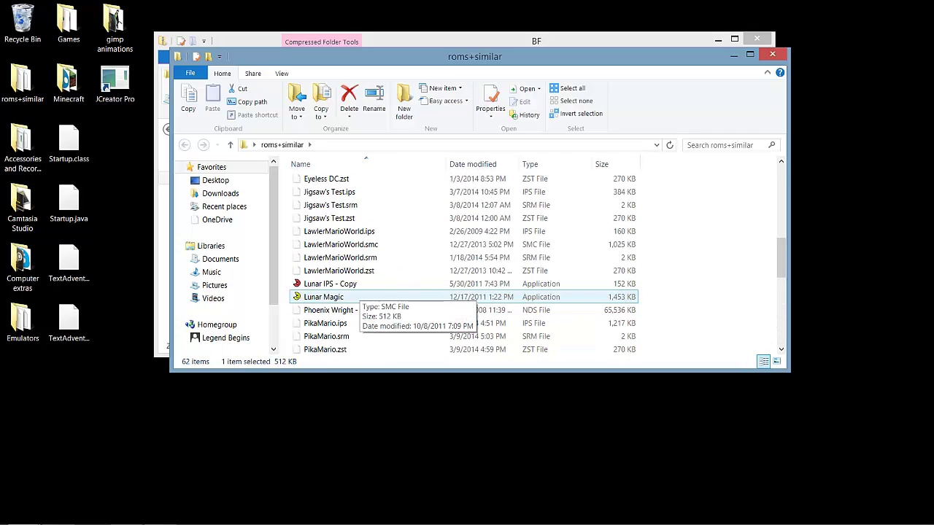
scroll(343, 241, up, 6)
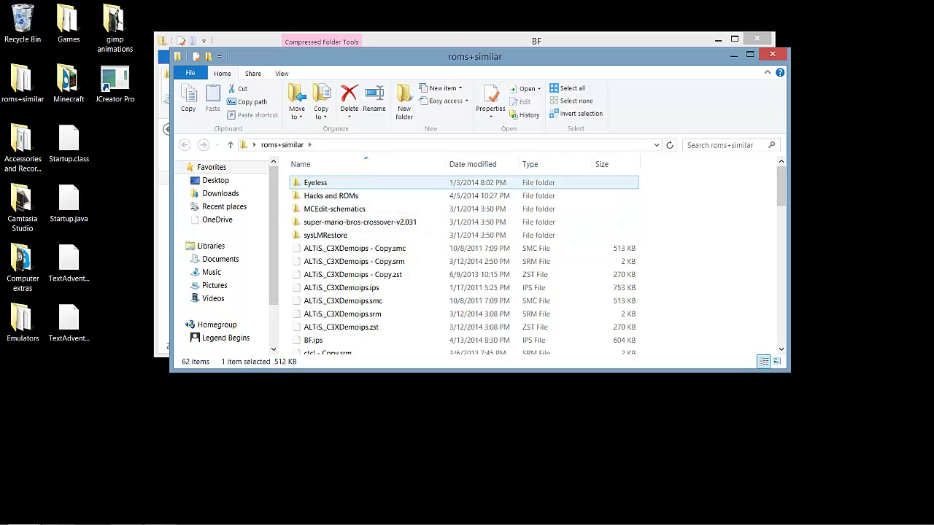
click(314, 340)
scroll(324, 337, down, 9)
scroll(324, 335, down, 7)
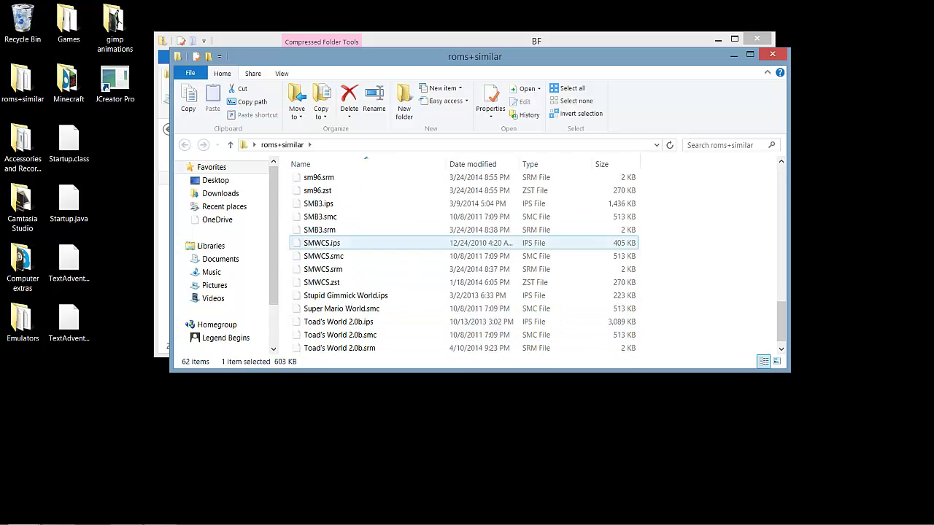
Duplicate Super Mario World.smc within the roms+similar folder and rename the copy BF.smc
right_click(334, 309)
key(Escape)
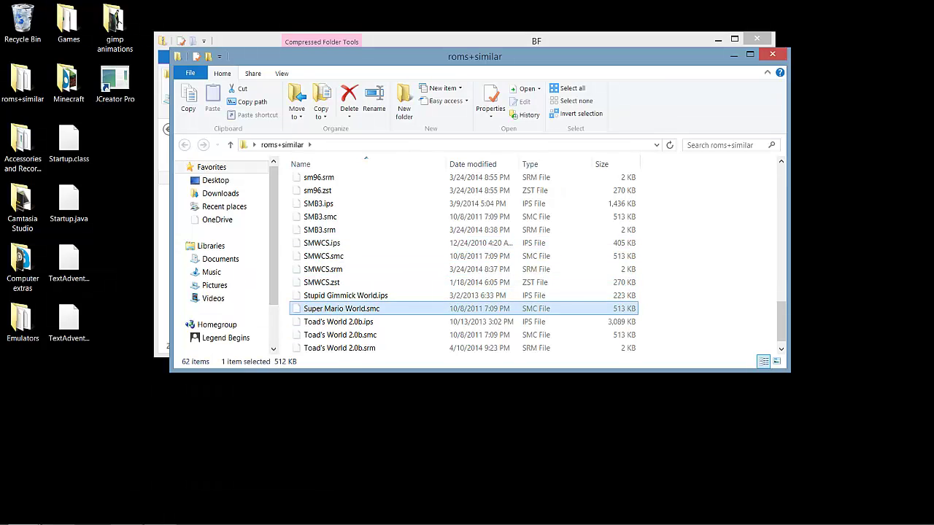
key(F2)
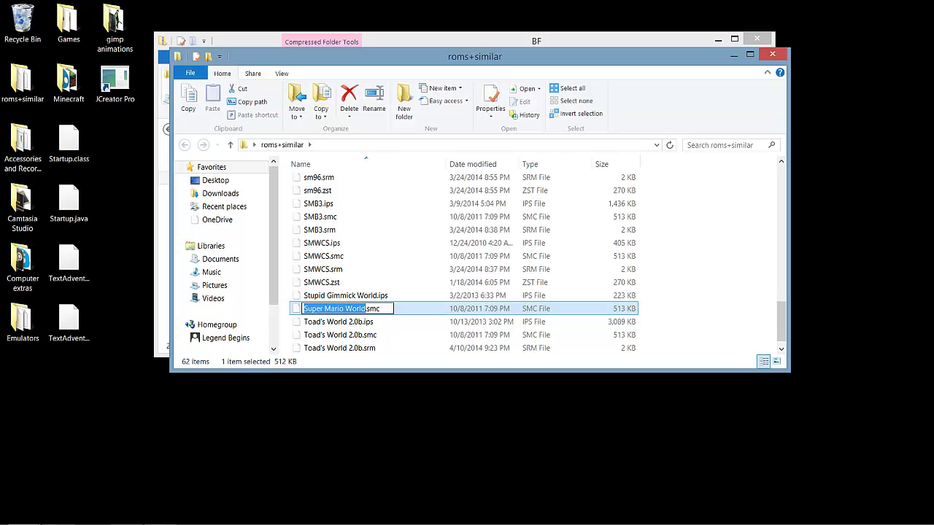
key(Escape)
key(ctrl+c)
key(ctrl+v)
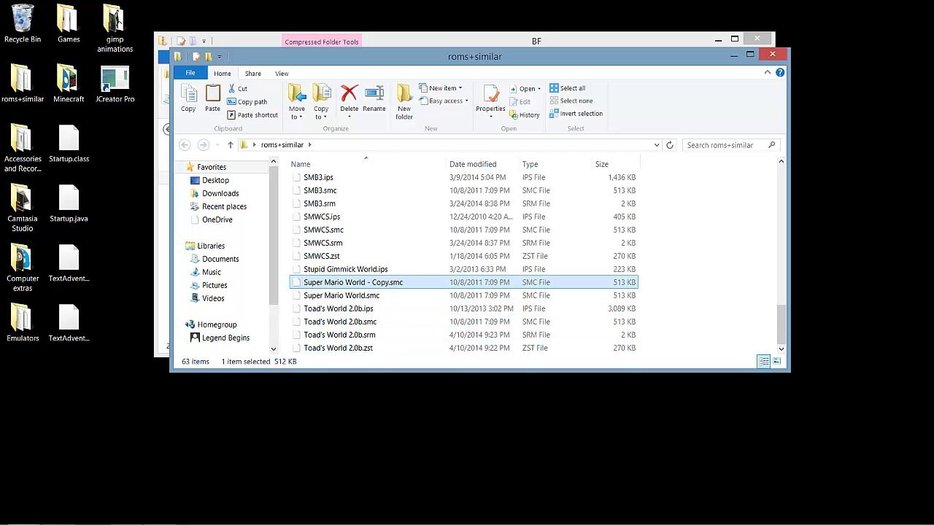
key(F2)
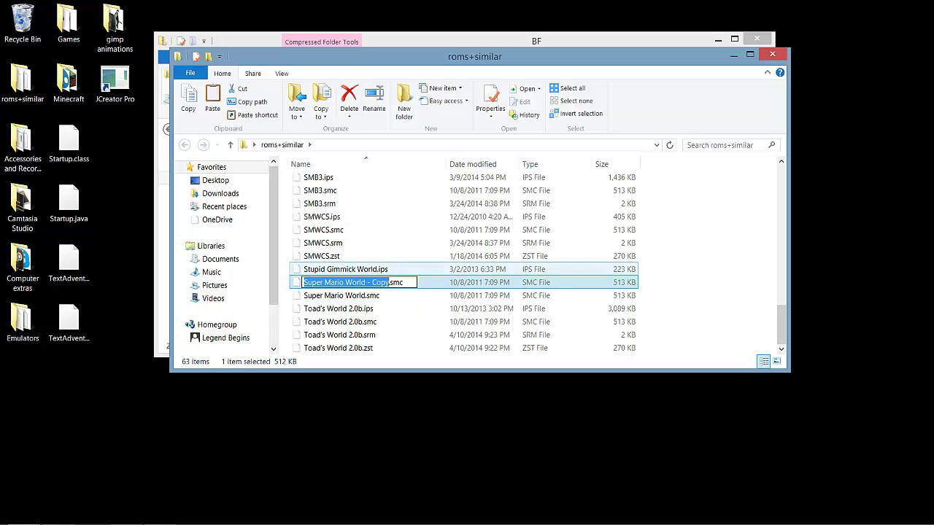
text(BF)
key(Return)
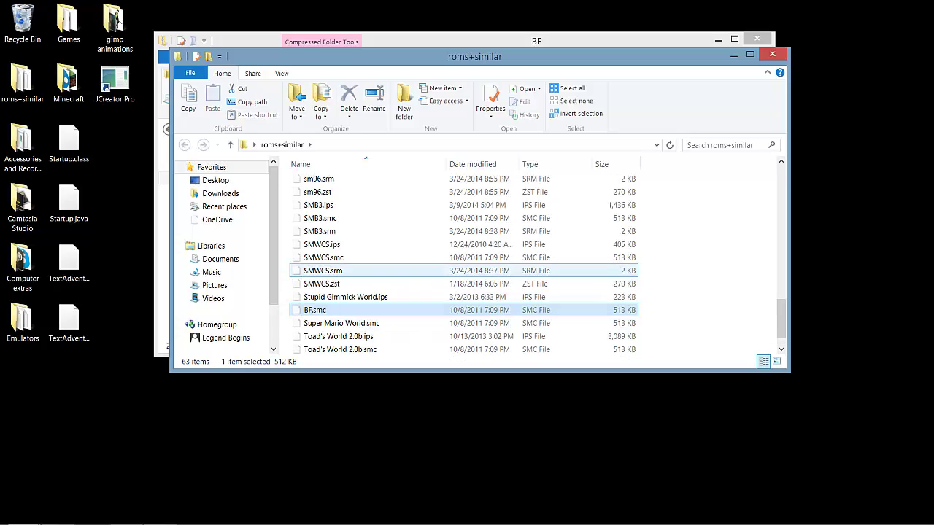
scroll(464, 263, up, 8)
scroll(464, 263, up, 4)
scroll(314, 219, up, 2)
scroll(314, 232, down, 15)
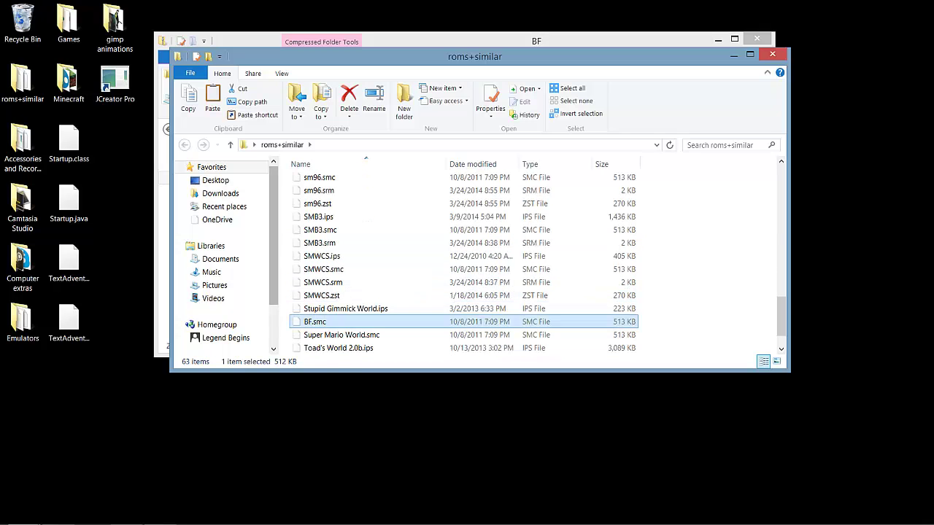
Open the Emulators folder on the desktop and launch the zsnesw application
double_click(23, 317)
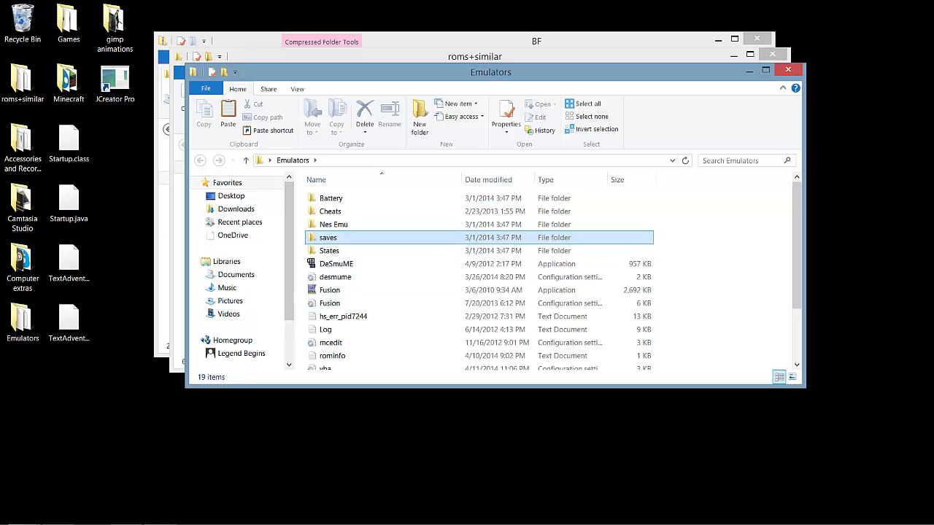
scroll(365, 274, down, 2)
click(331, 271)
key(Down)
key(Down)
key(Down)
key(Down)
key(Down)
key(Down)
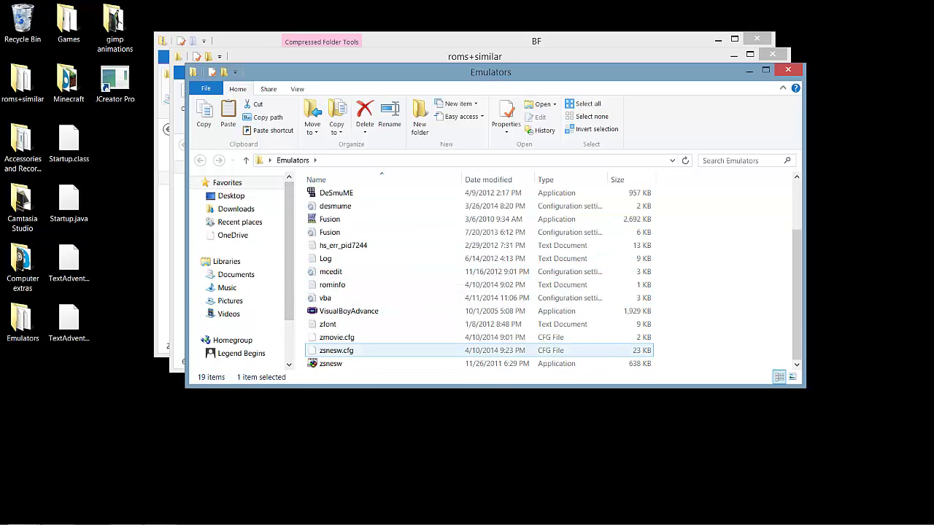
key(Up)
key(Up)
key(Up)
key(Up)
key(Down)
key(Down)
key(s)
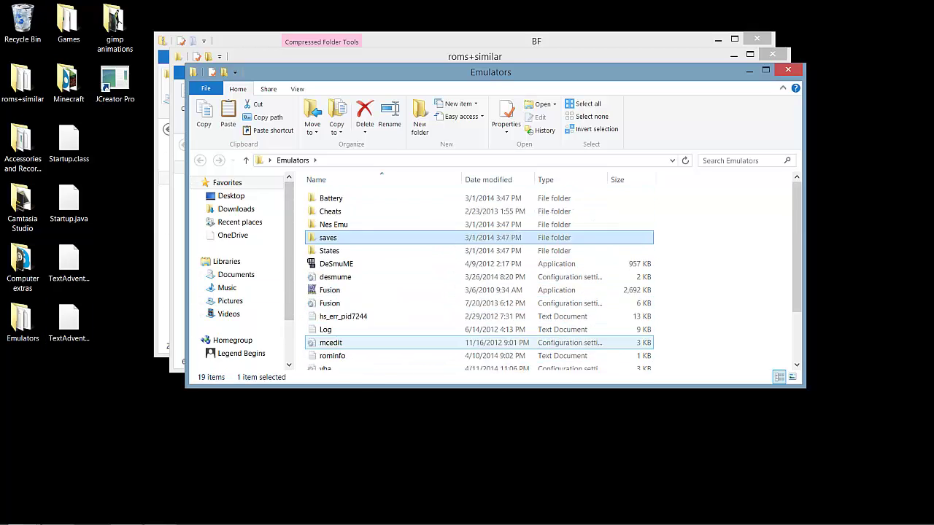
key(z)
key(s)
key(Down)
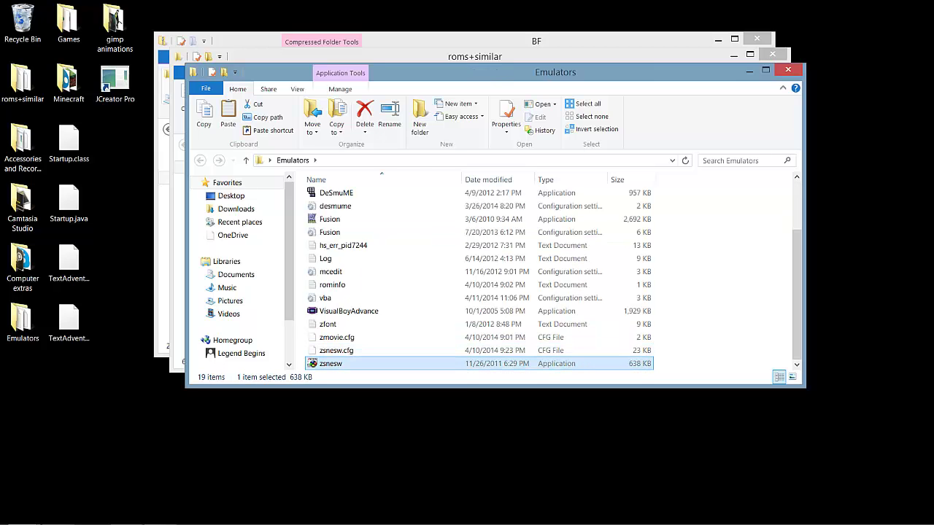
key(Return)
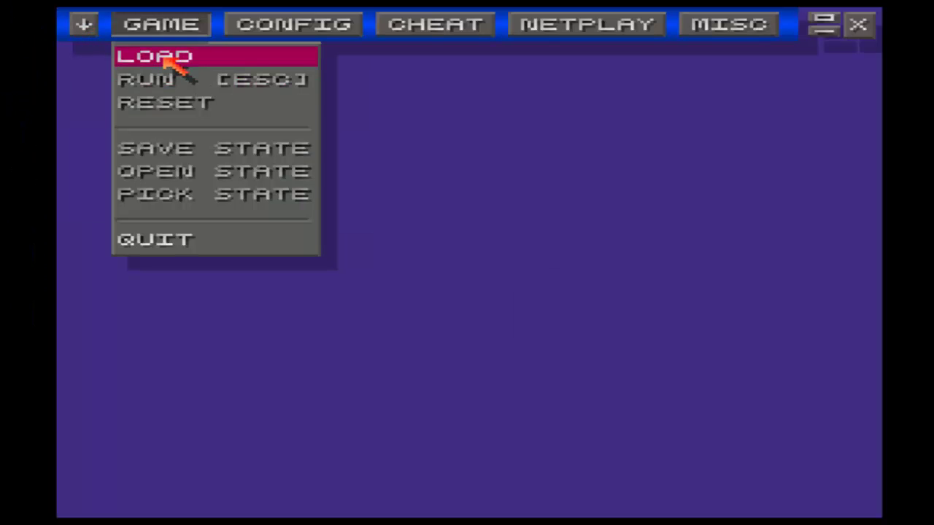
Open the Load Game dialog and browse up from the roms+similar folder to the root of C:
click(351, 155)
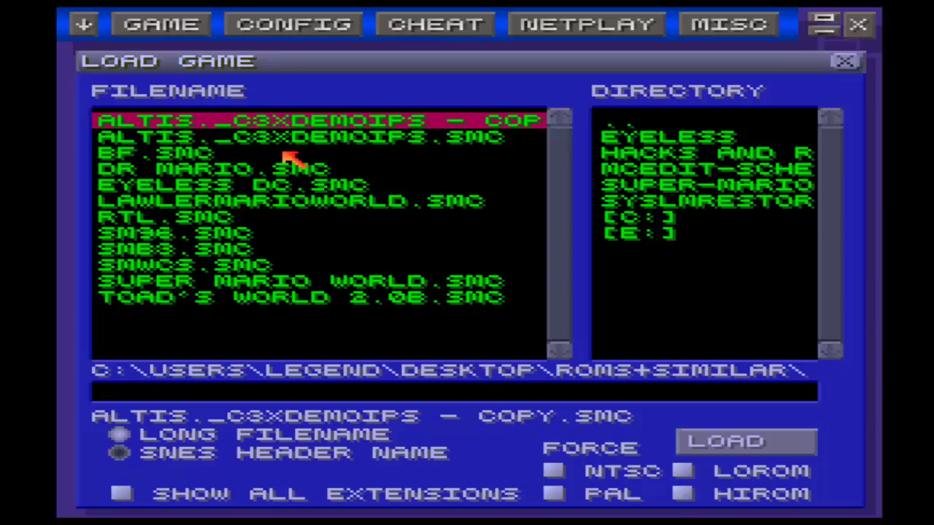
key(Up)
key(Down)
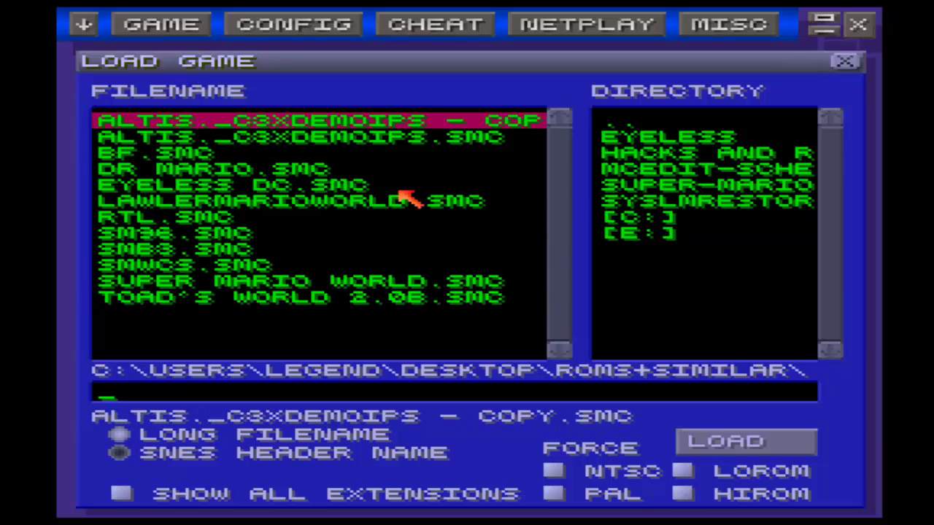
click(613, 121)
click(613, 121)
click(613, 121)
click(613, 122)
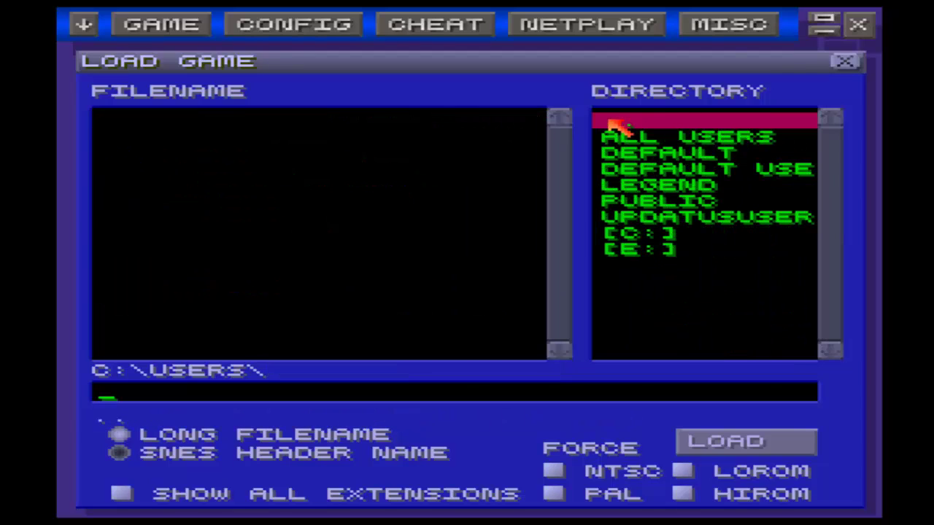
click(613, 121)
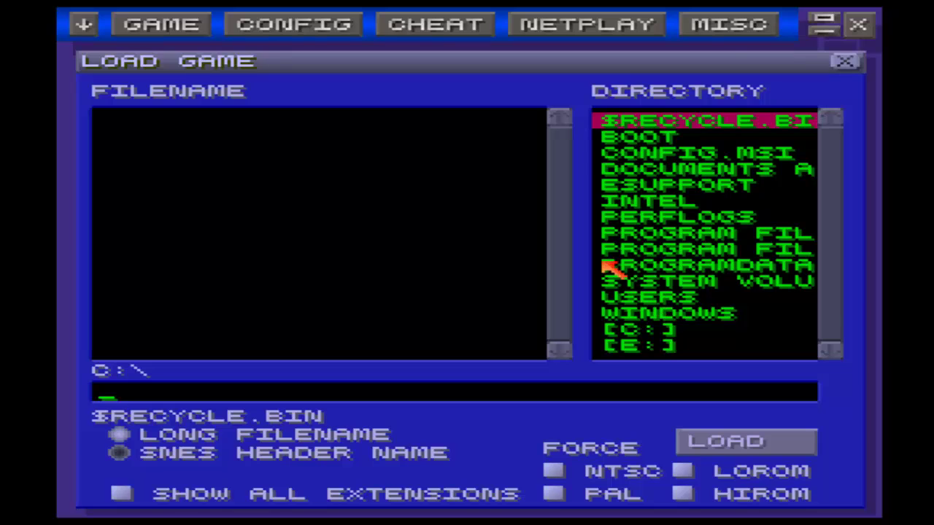
Browse from C: through Users, the user's profile folder and Desktop into the roms+similar folder
click(628, 298)
click(629, 298)
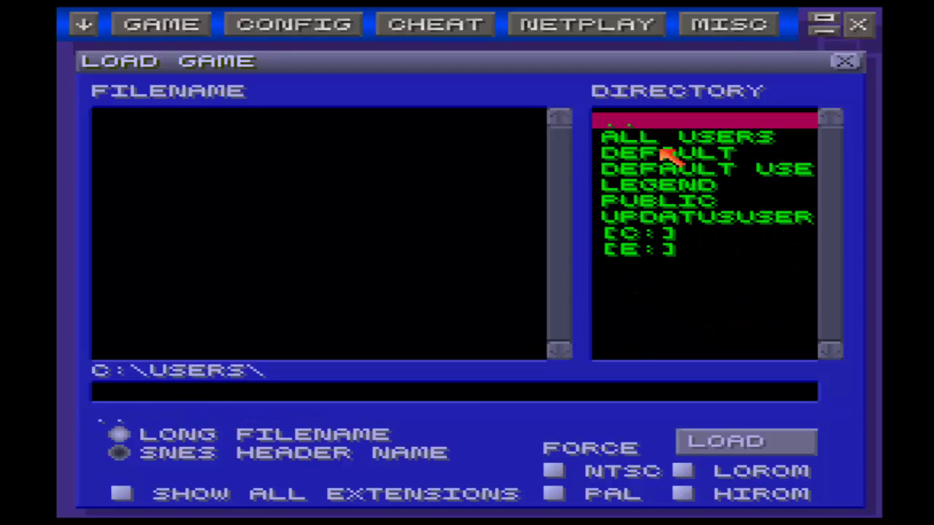
double_click(718, 186)
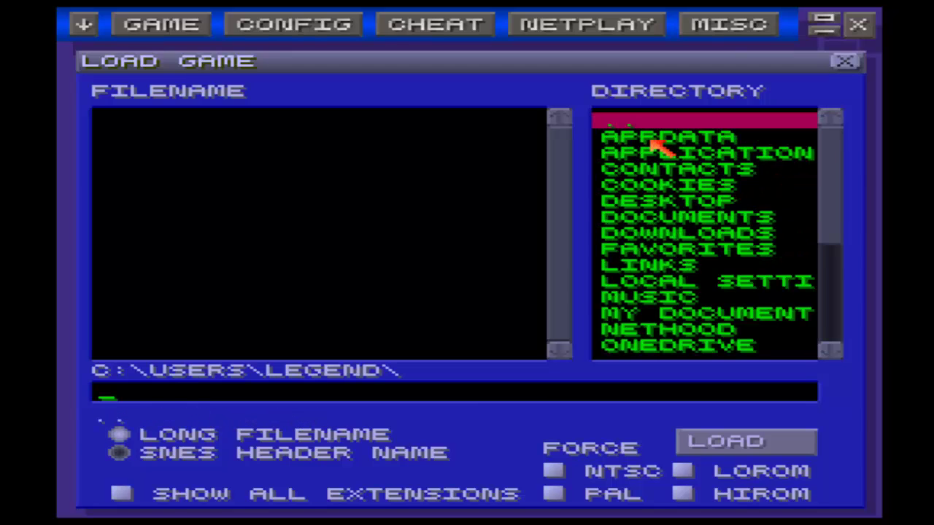
click(642, 187)
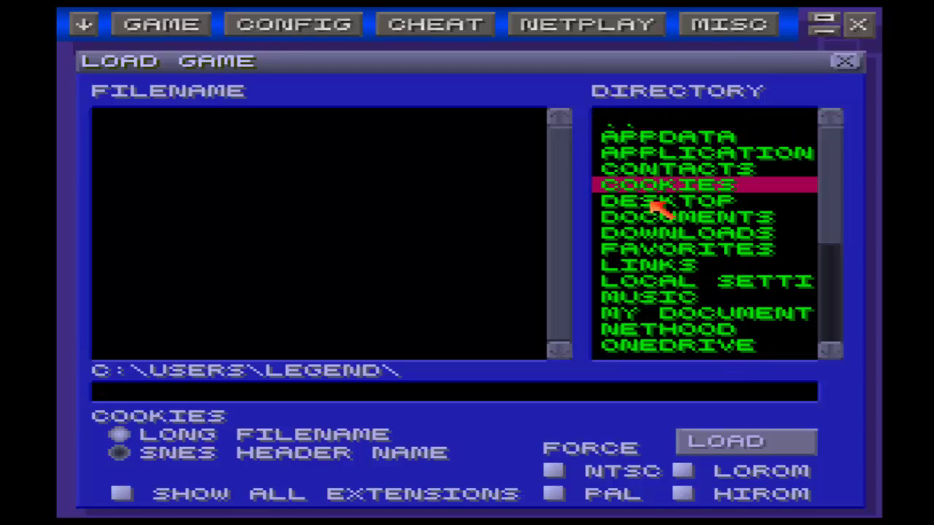
double_click(647, 203)
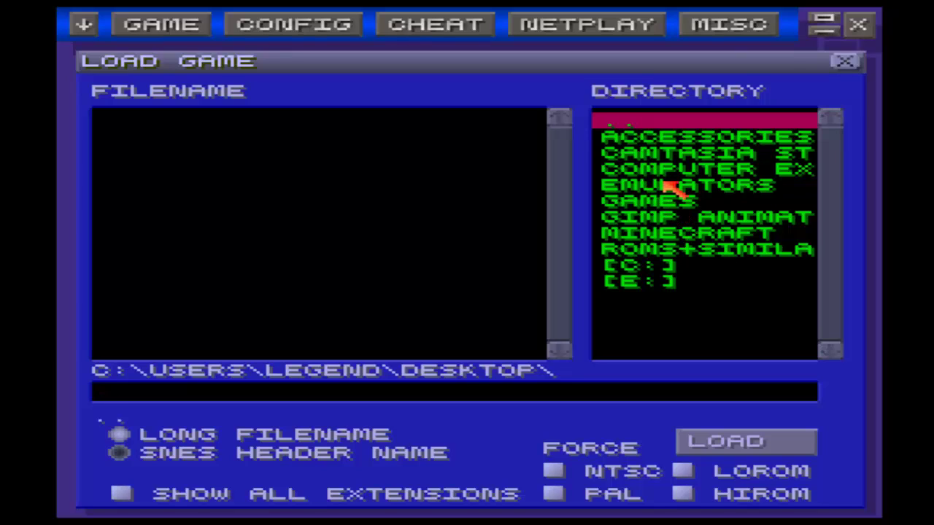
double_click(698, 248)
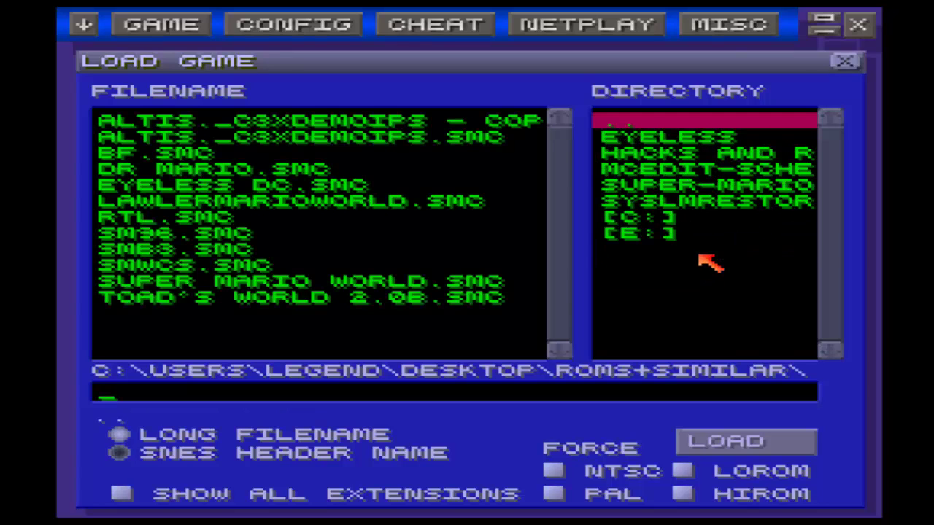
Load BF.smc from the game list
drag(192, 299, 233, 298)
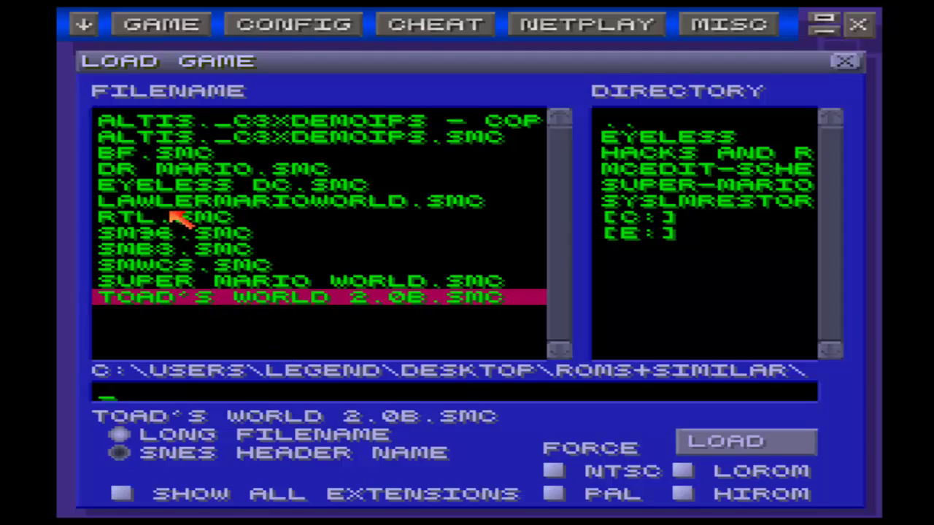
click(119, 150)
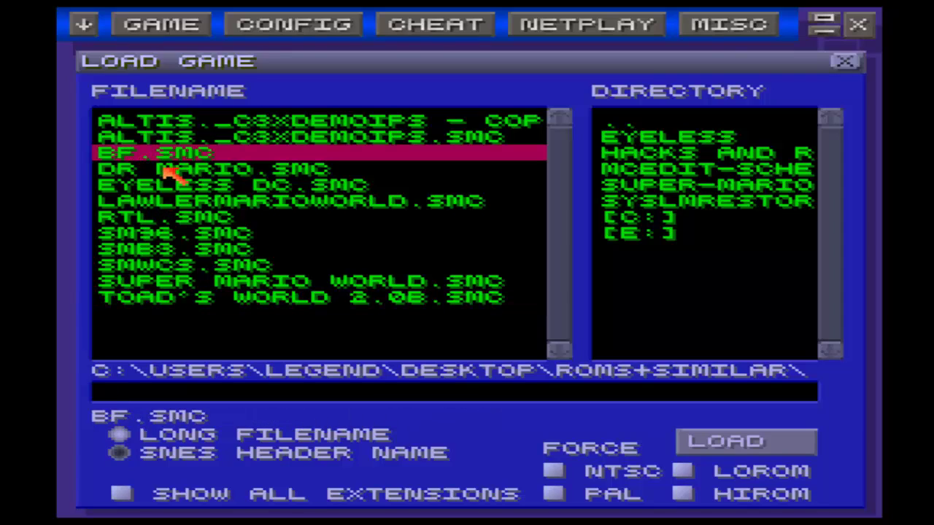
double_click(208, 154)
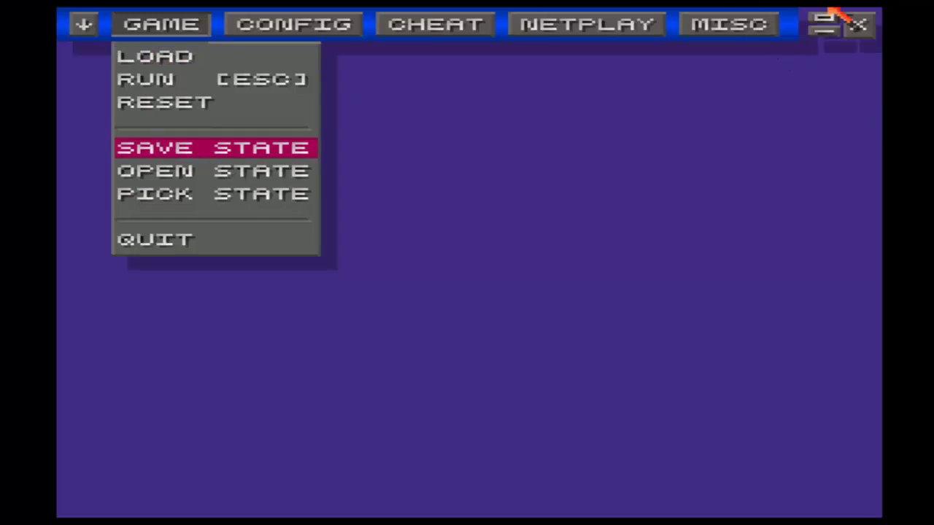
Close ZSNES and bring the BF archive window to the front
click(868, 27)
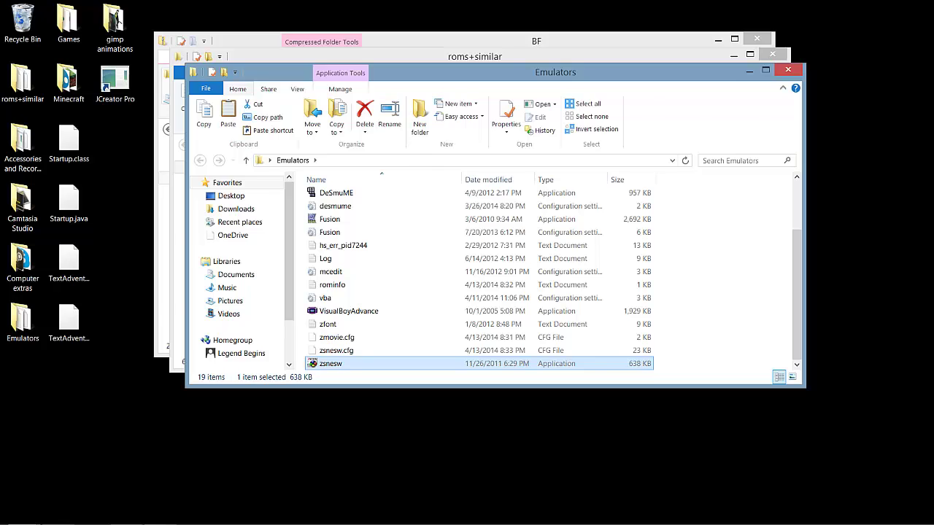
click(162, 219)
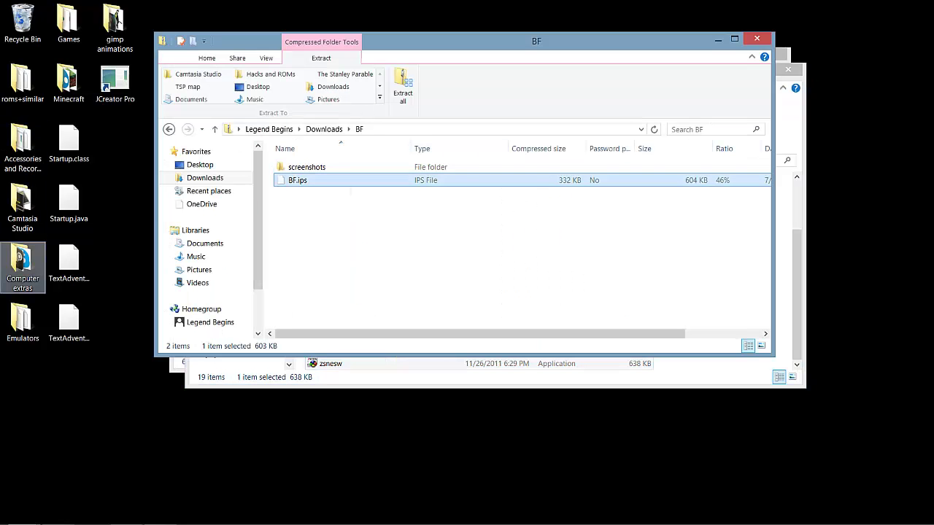
Launch Lunar IPS from the roms+similar folder and start applying an IPS patch
key(alt+Tab)
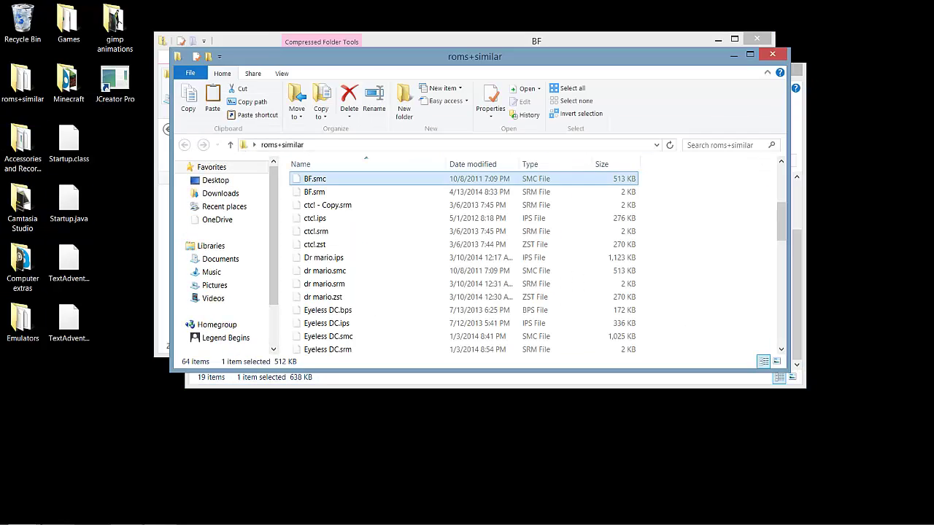
click(365, 297)
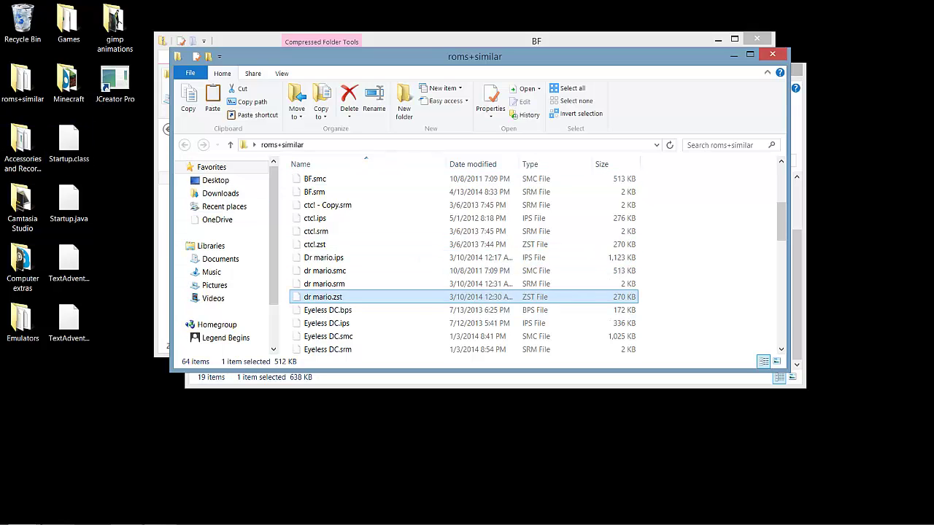
scroll(408, 297, down, 10)
scroll(409, 295, up, 4)
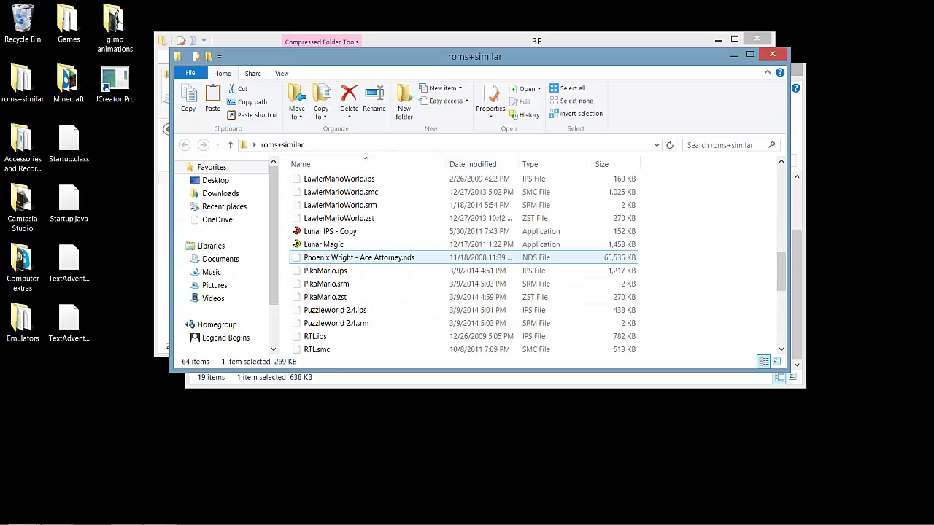
double_click(330, 231)
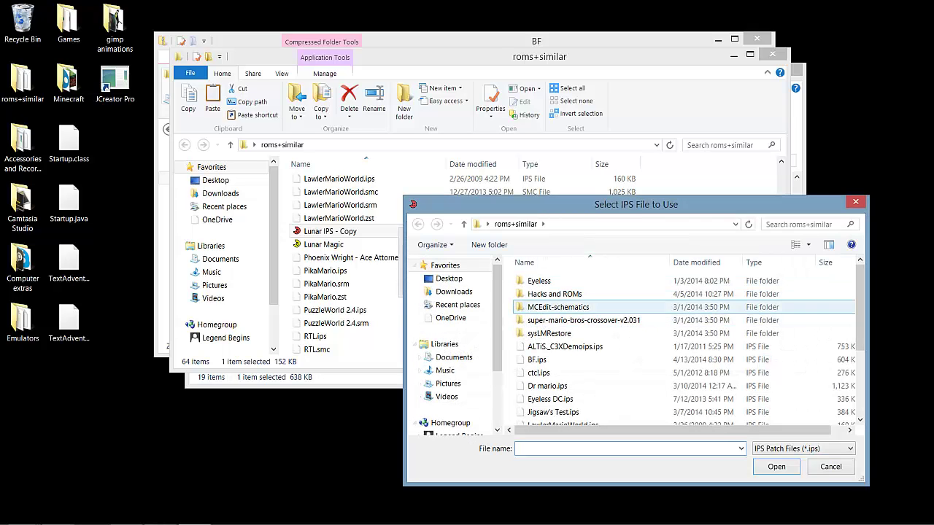
Apply the BF.ips patch to BF.smc and close Lunar IPS
double_click(538, 360)
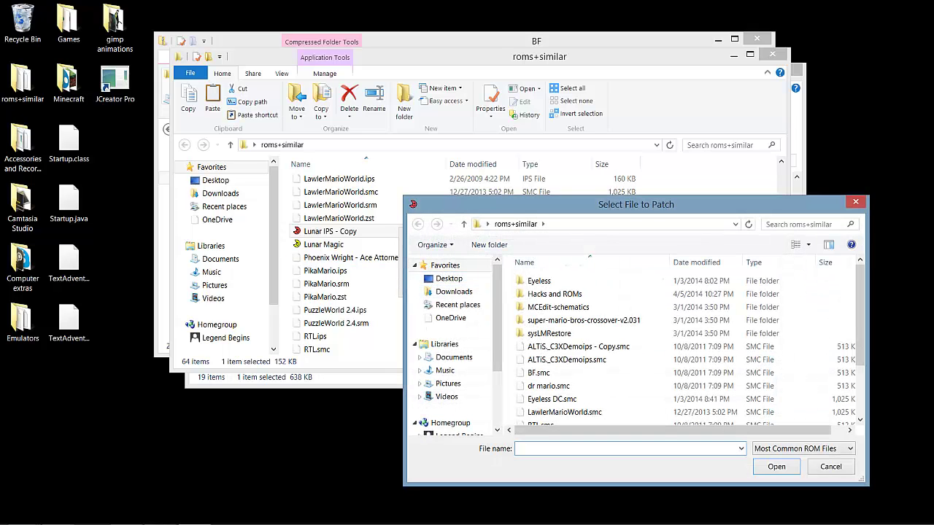
scroll(569, 315, down, 1)
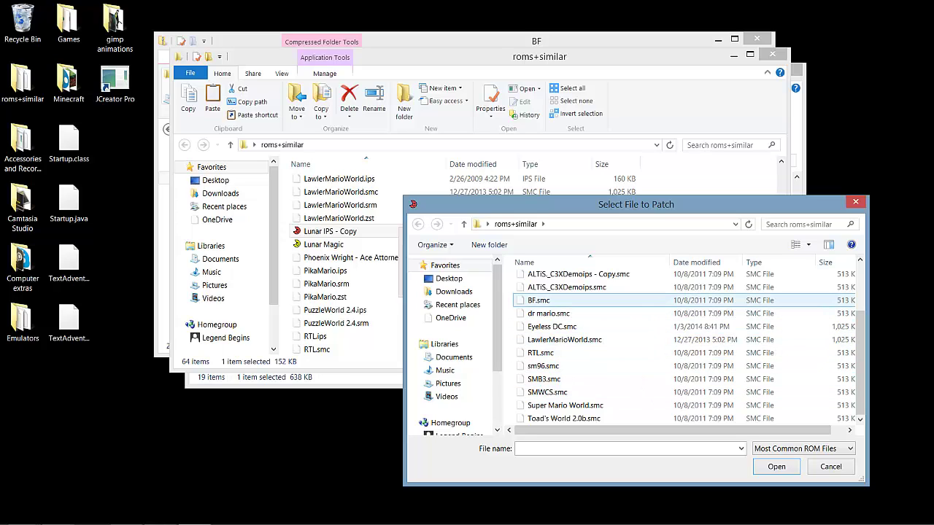
double_click(538, 300)
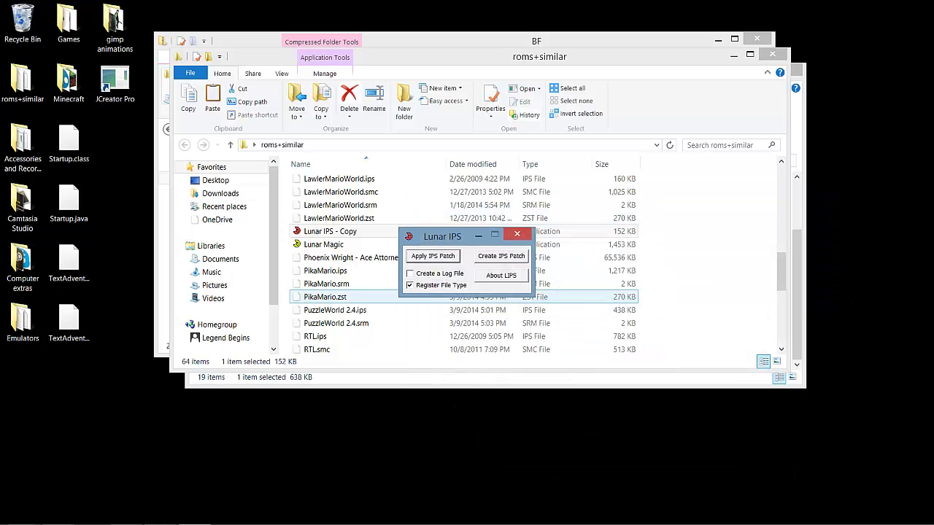
click(507, 307)
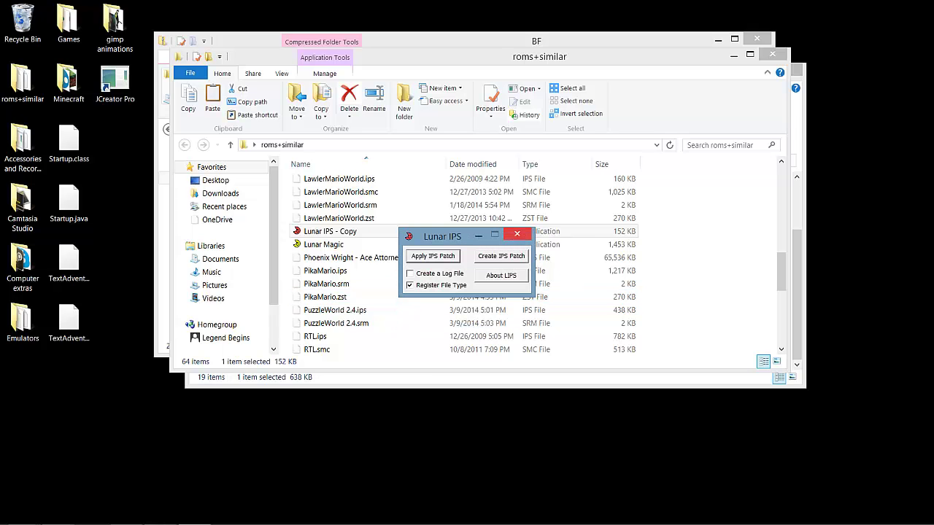
click(517, 233)
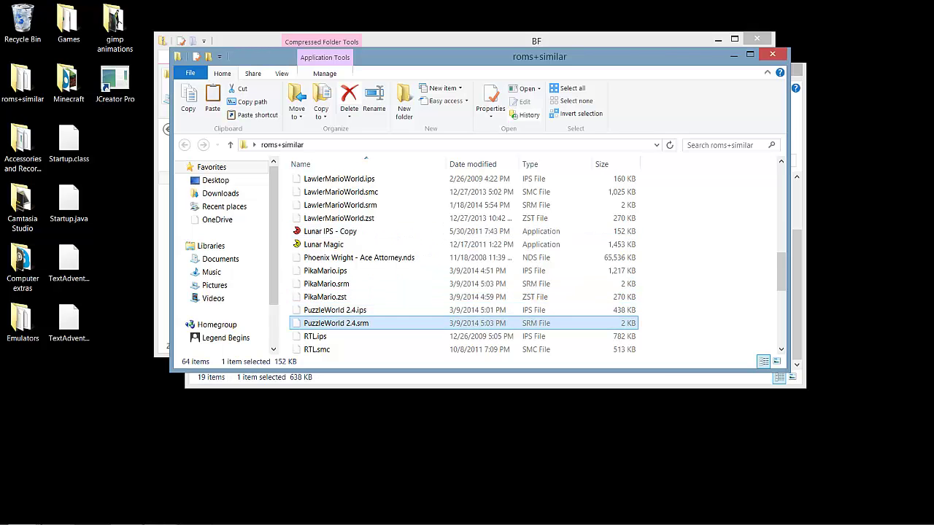
Rename the patched BF.smc in the roms+similar folder to Let Us GO.smc
scroll(340, 322, down, 5)
click(340, 322)
scroll(464, 263, up, 8)
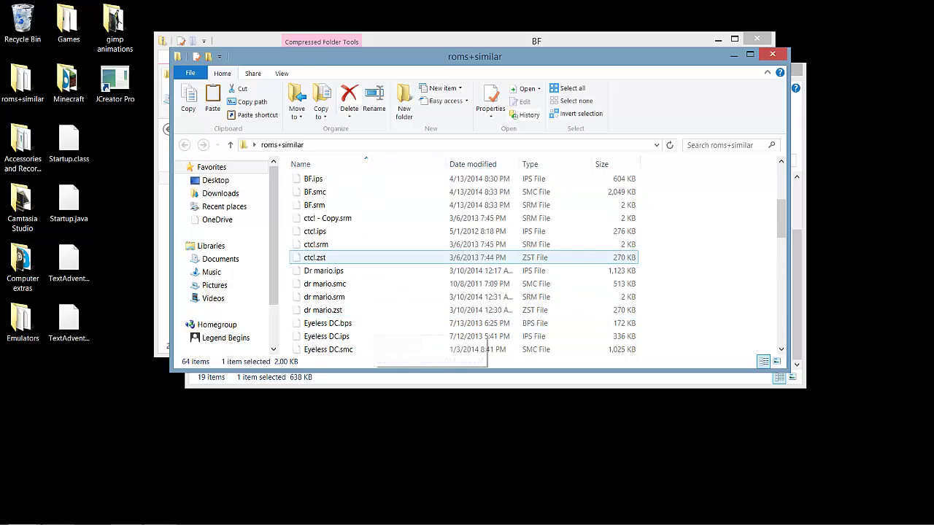
click(314, 204)
click(321, 191)
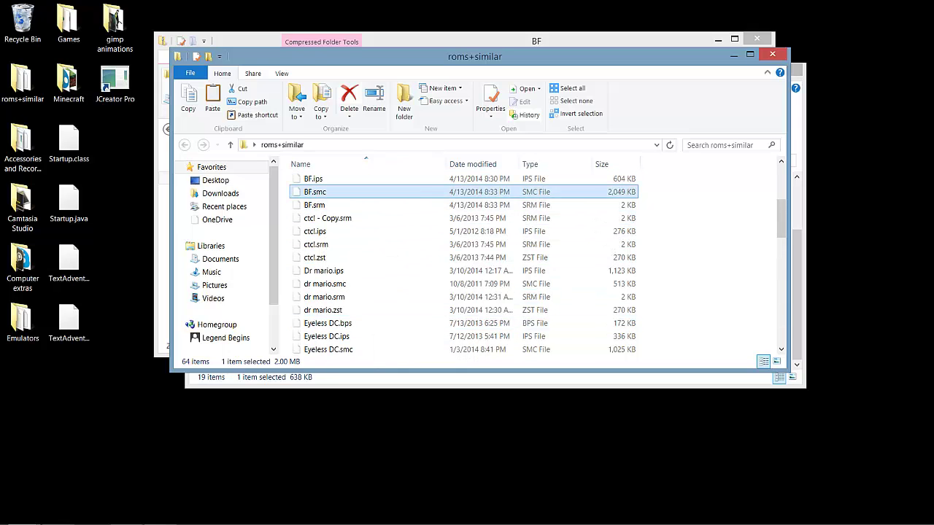
right_click(321, 192)
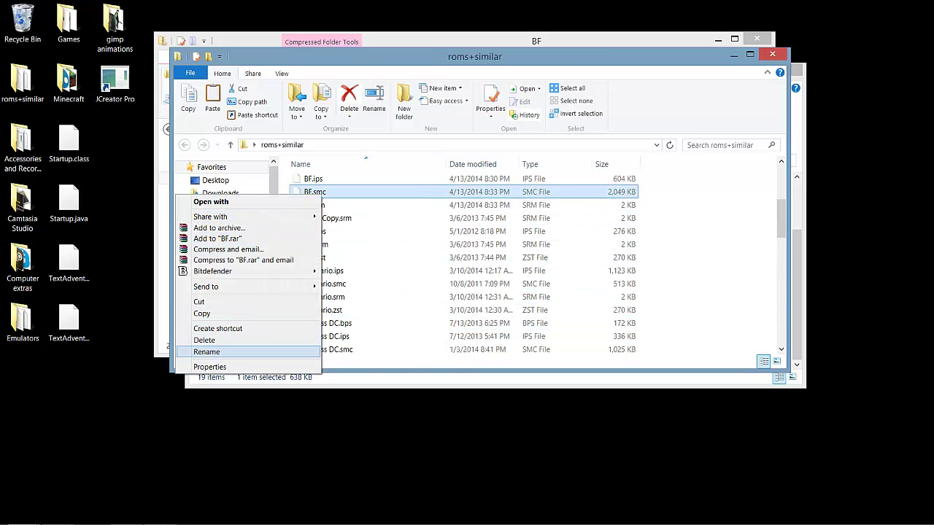
click(206, 352)
text(Let Us GO)
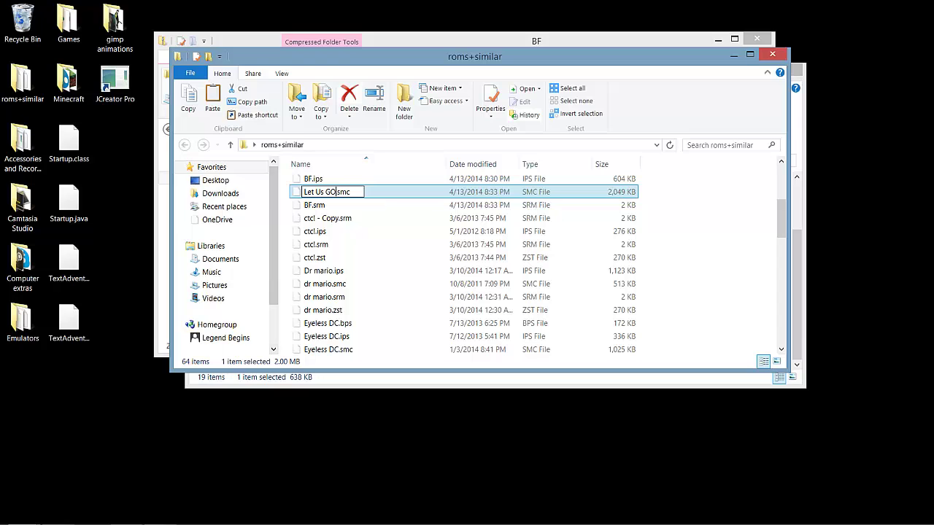
Launch ZSNES from the Emulators folder and load the patched Blue Flamingo ROM
double_click(23, 321)
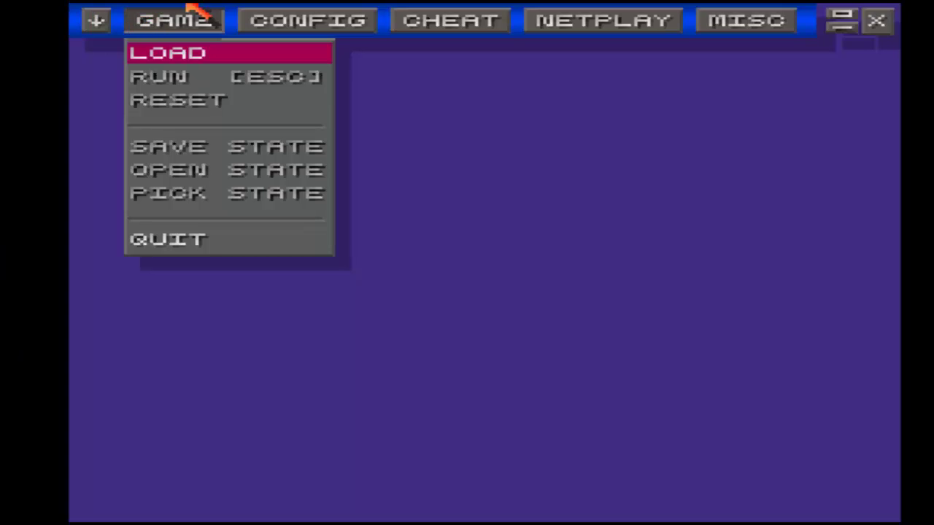
click(146, 49)
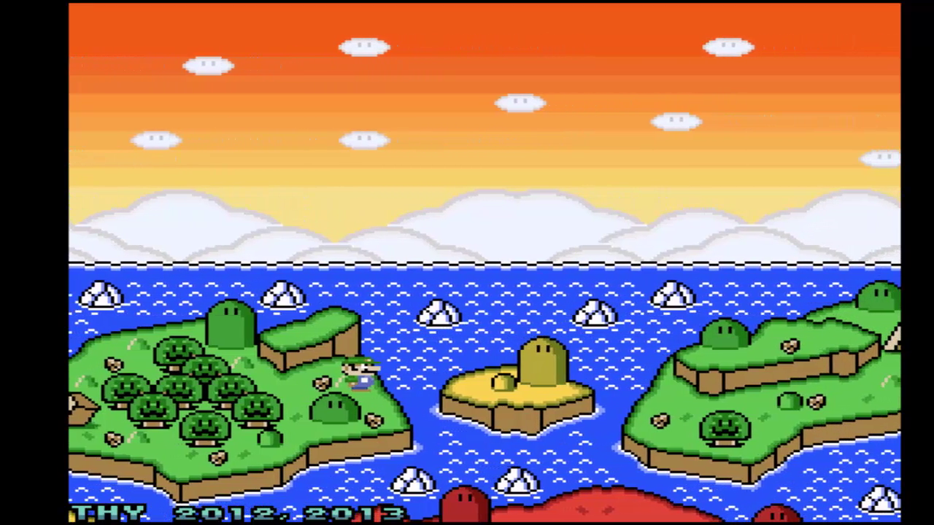
Pause the game and review the key assignments of input device #1, closing the settings without changes
key(Escape)
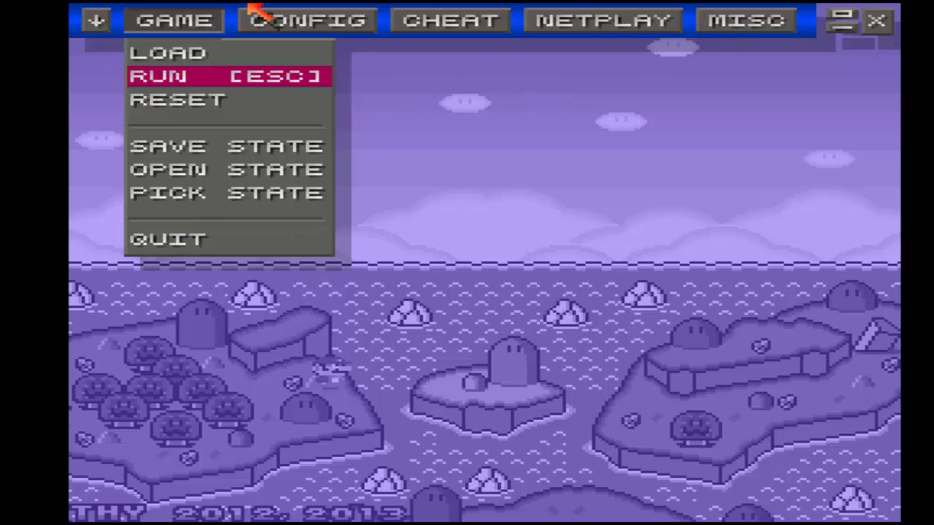
click(270, 16)
click(292, 52)
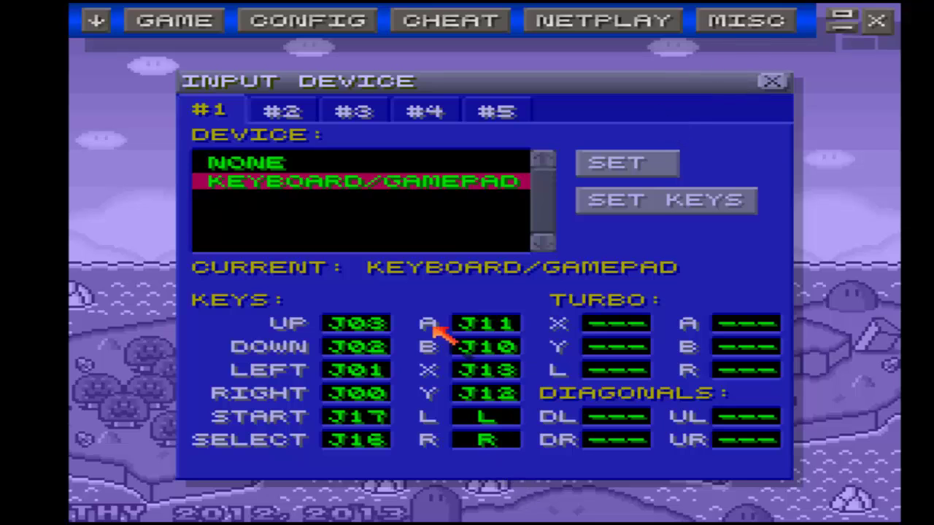
click(774, 82)
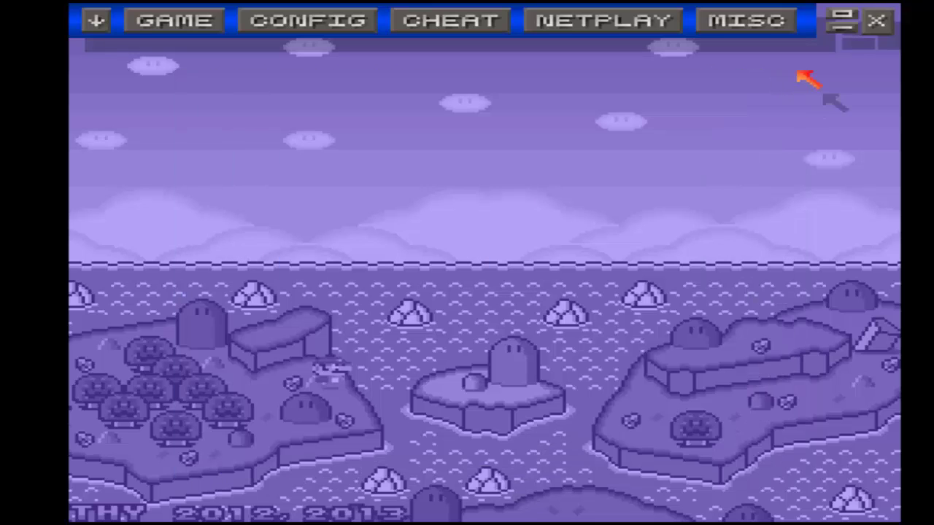
Close ZSNES and return to the start of the Emulators folder's file list
click(878, 31)
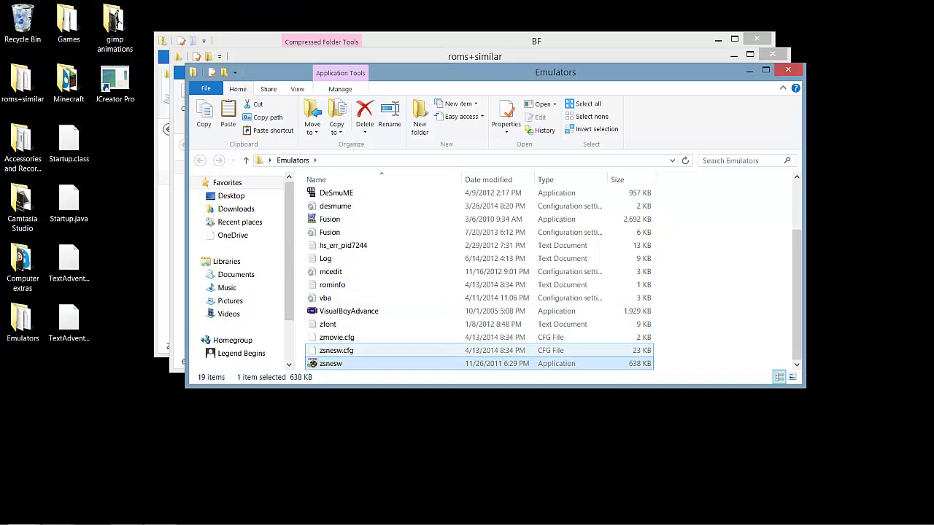
scroll(438, 321, up, 2)
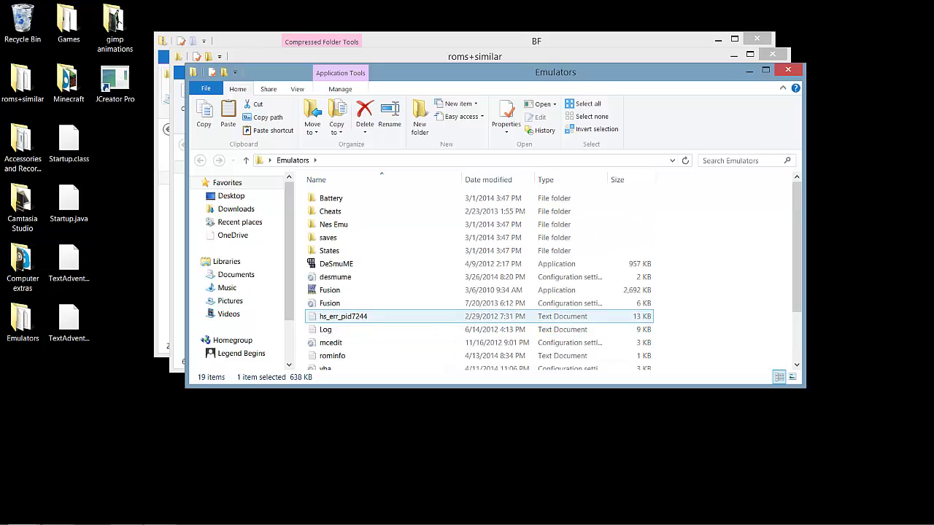